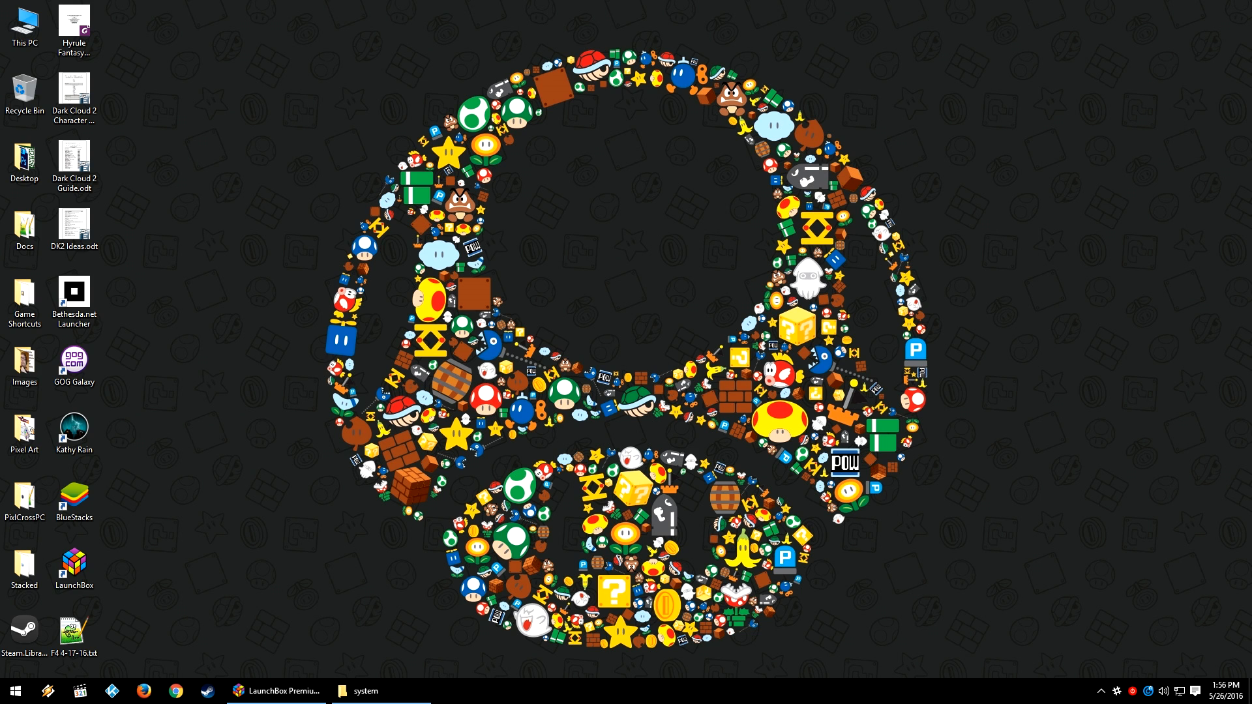
Switch to LaunchBox and display the games of the MSX 2 Translated platform.
left_click(275, 691)
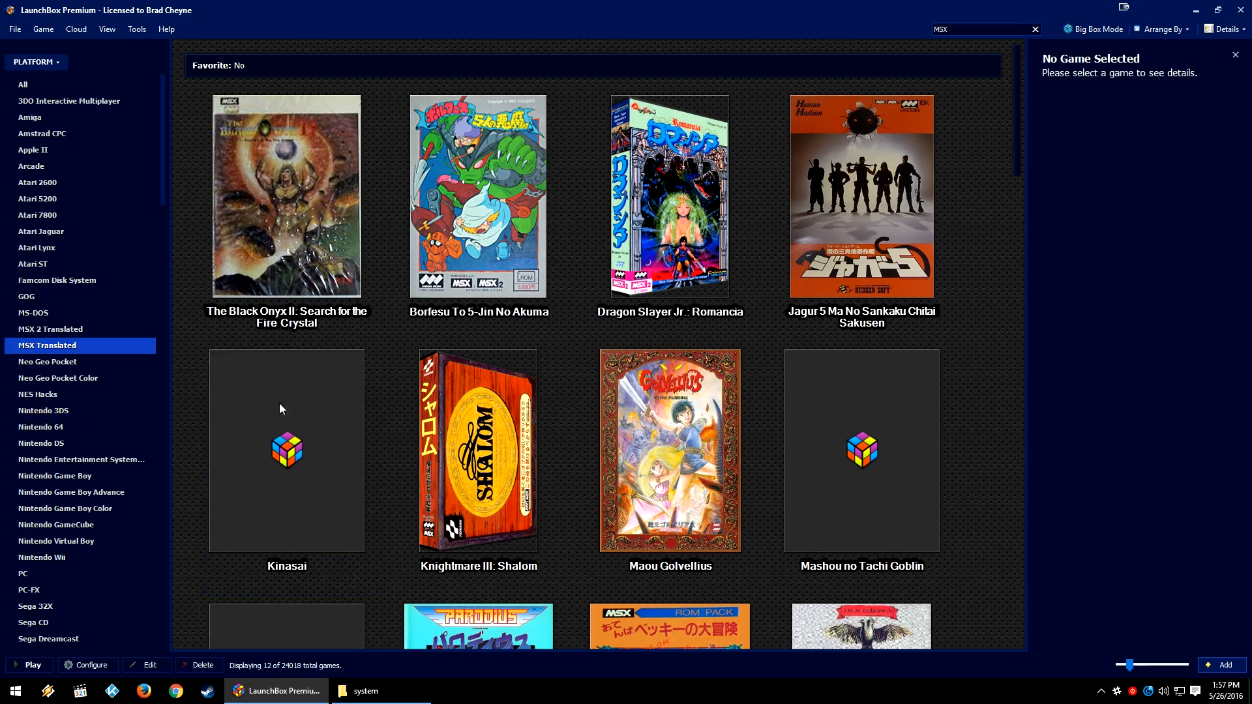
mouse_move(288, 403)
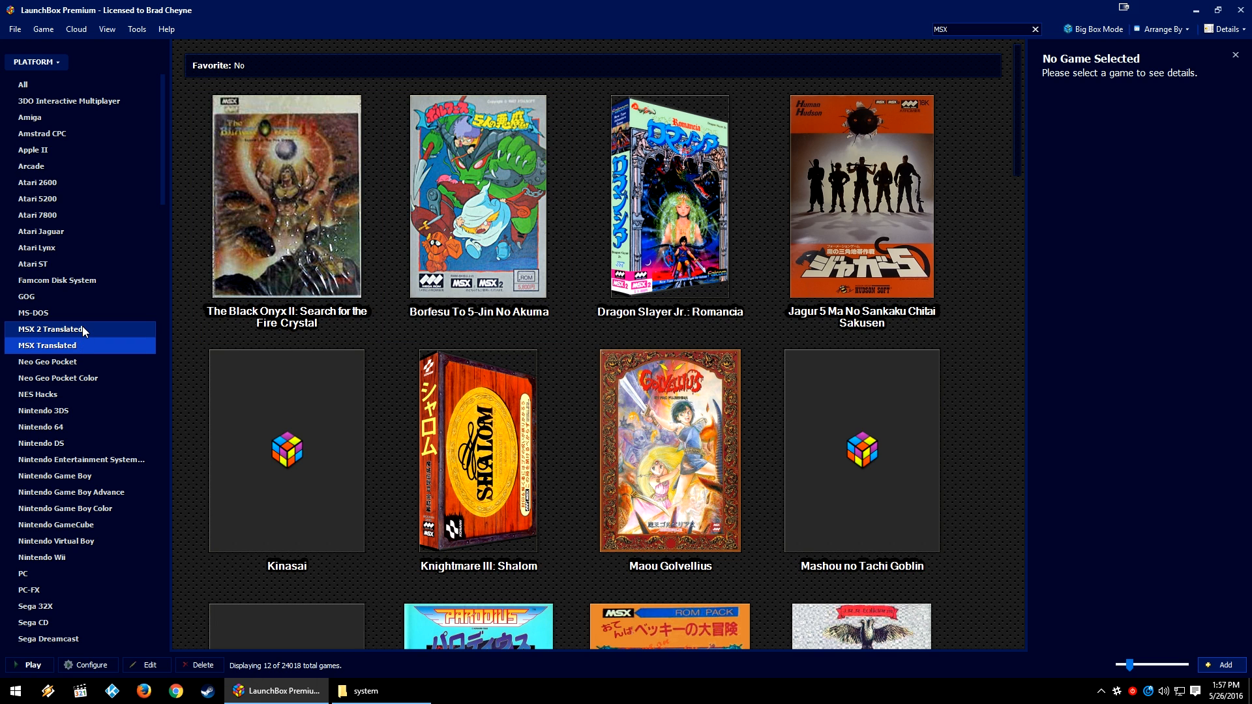
left_click(40, 330)
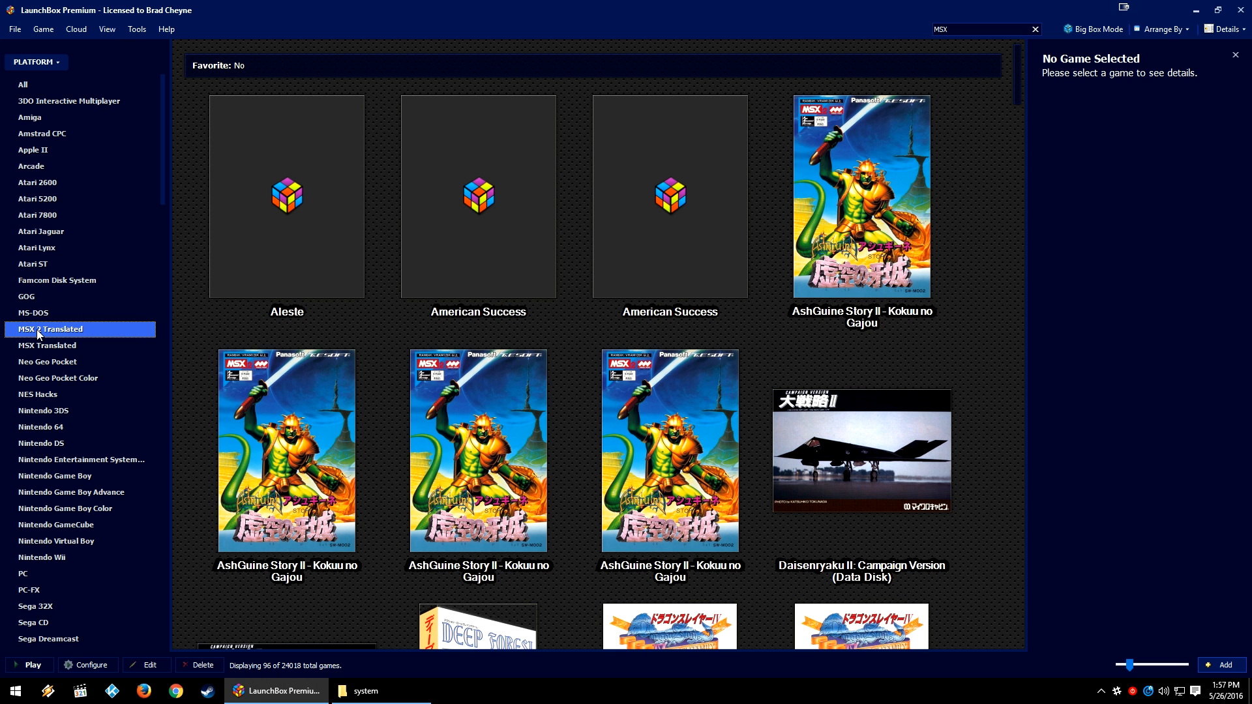
Start the Import ROMs from Files wizard and continue to its file selection page.
left_click(137, 29)
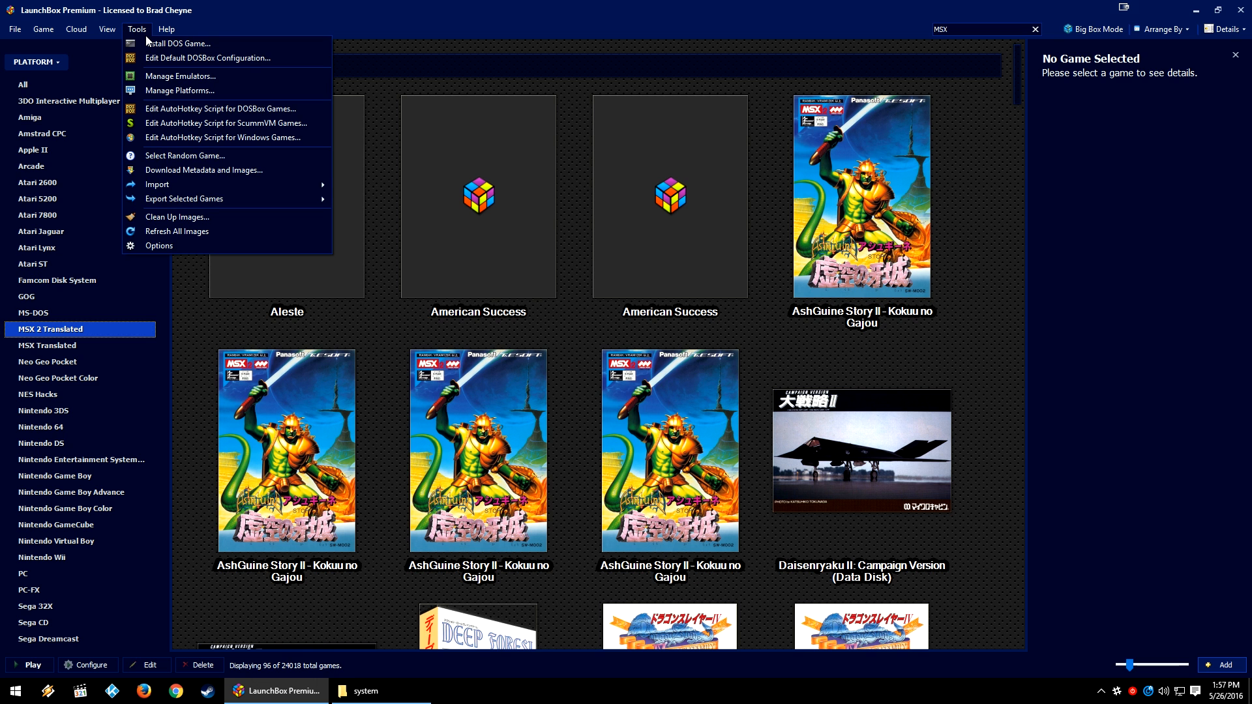
mouse_move(196, 184)
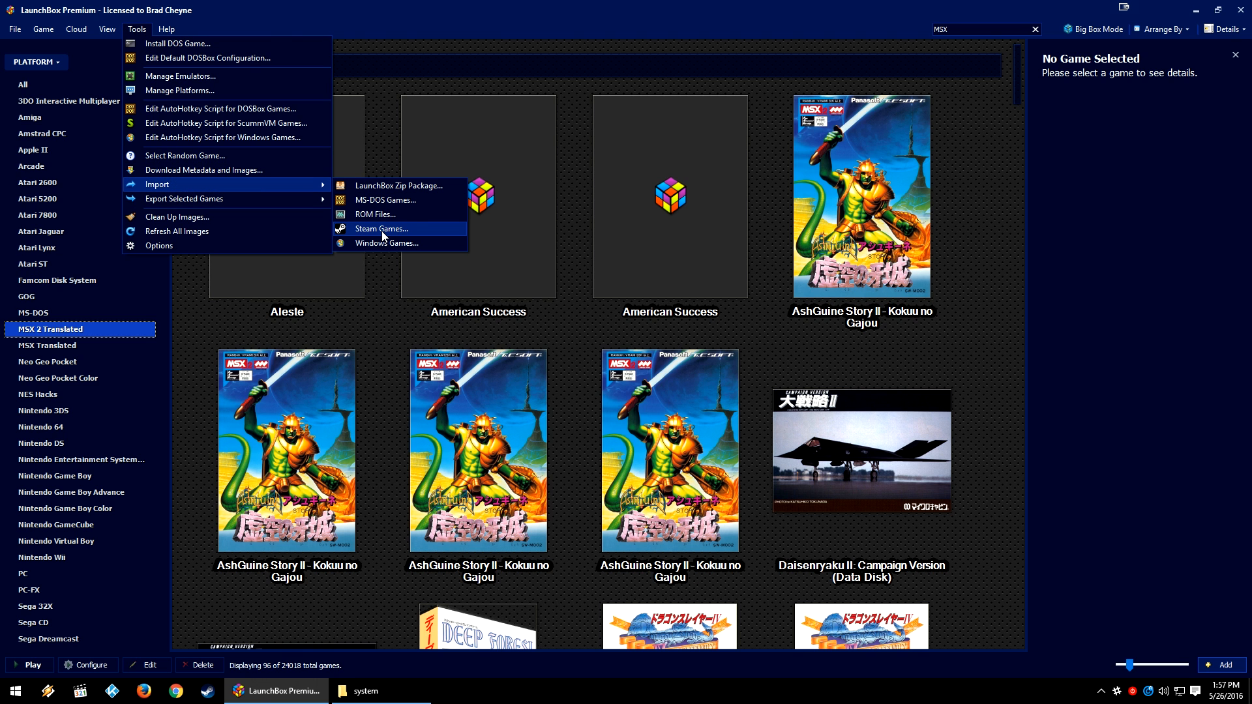
left_click(379, 214)
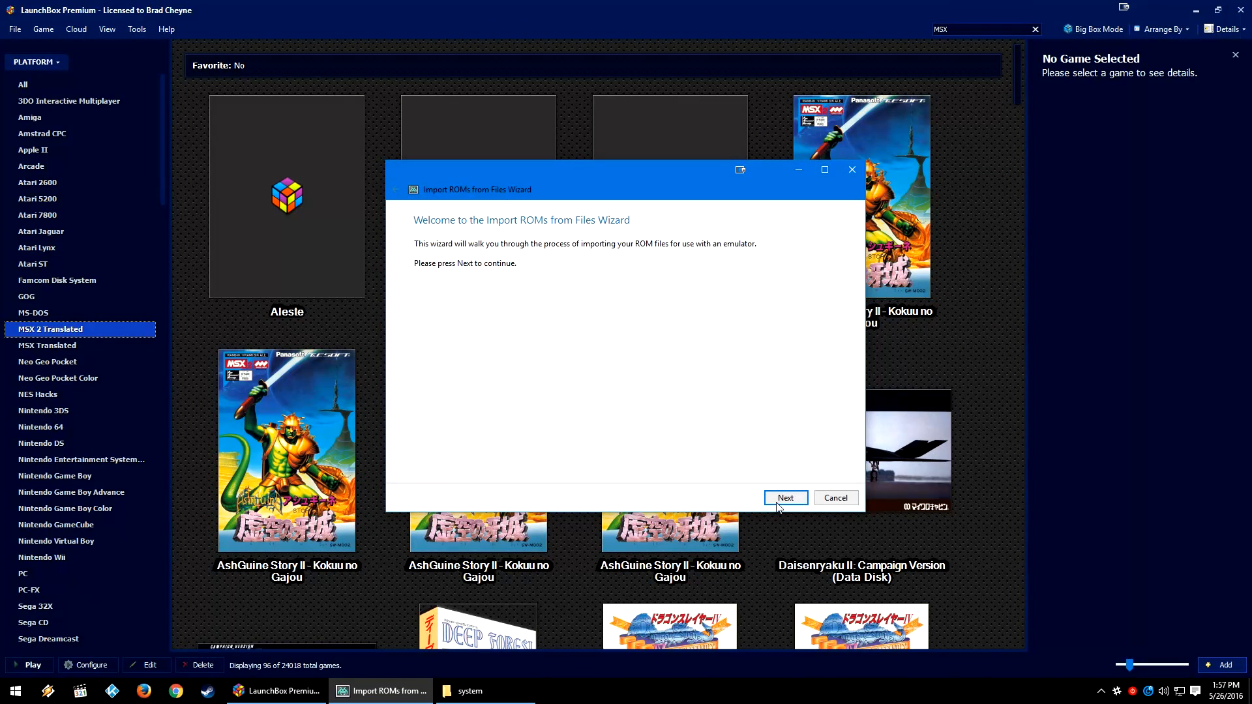
left_click(780, 497)
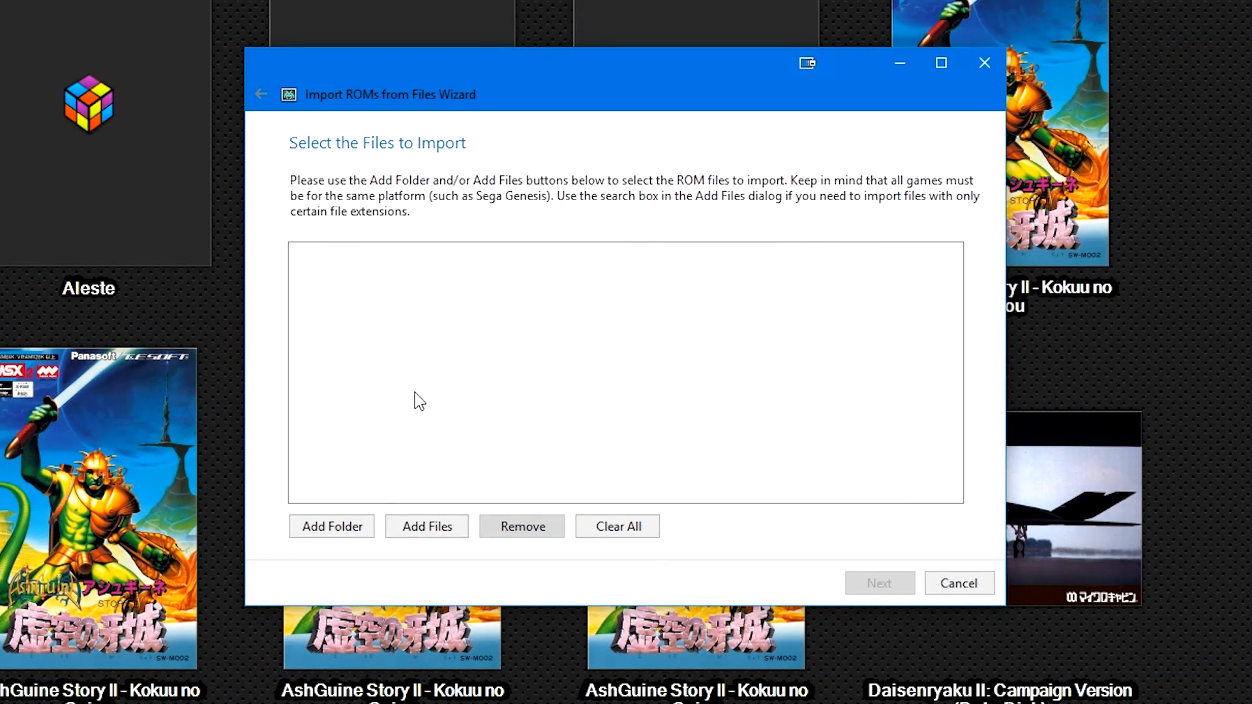
Add all ROM files from the MSX (Cartridges) [T-En] folder to the import and continue to the platform page.
left_click(412, 530)
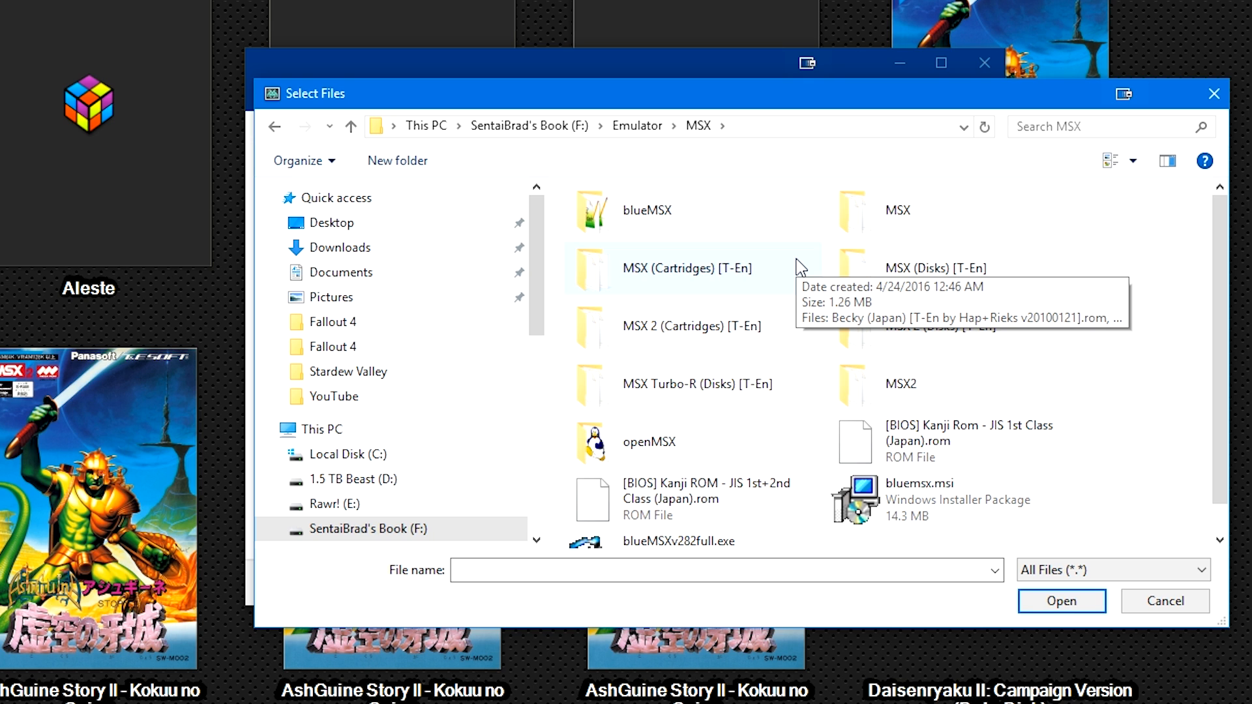
left_click(838, 268)
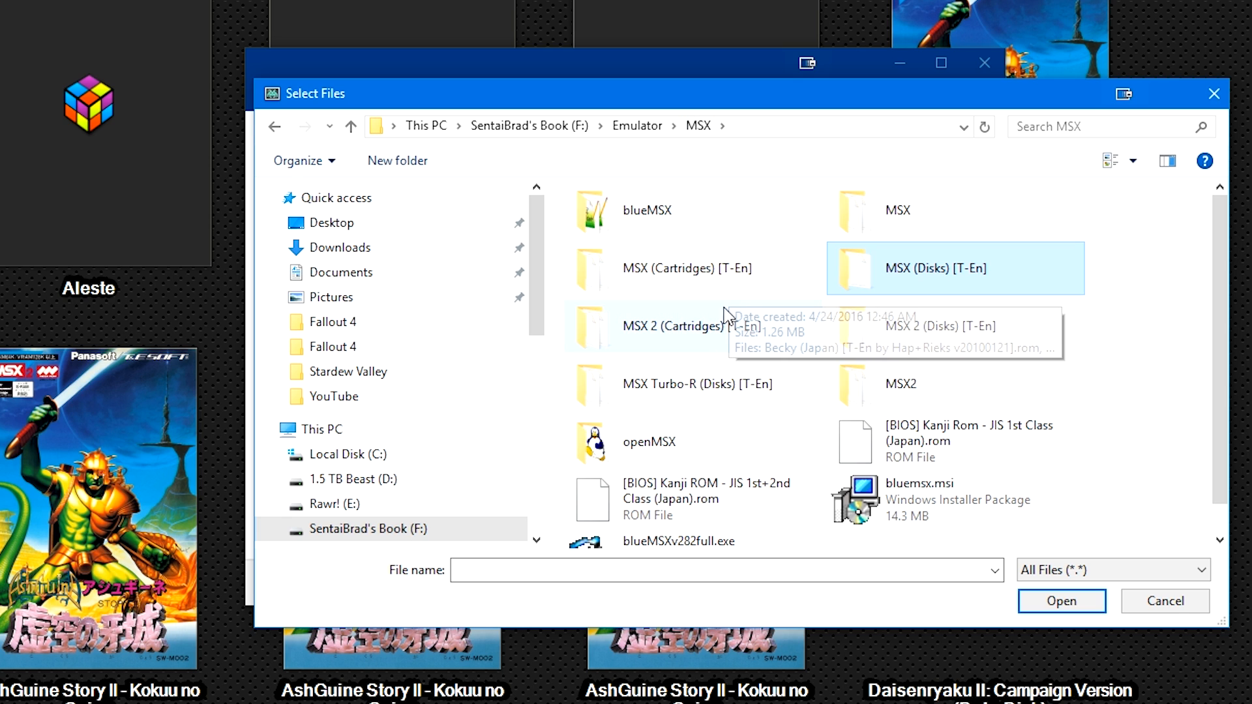
double_click(748, 283)
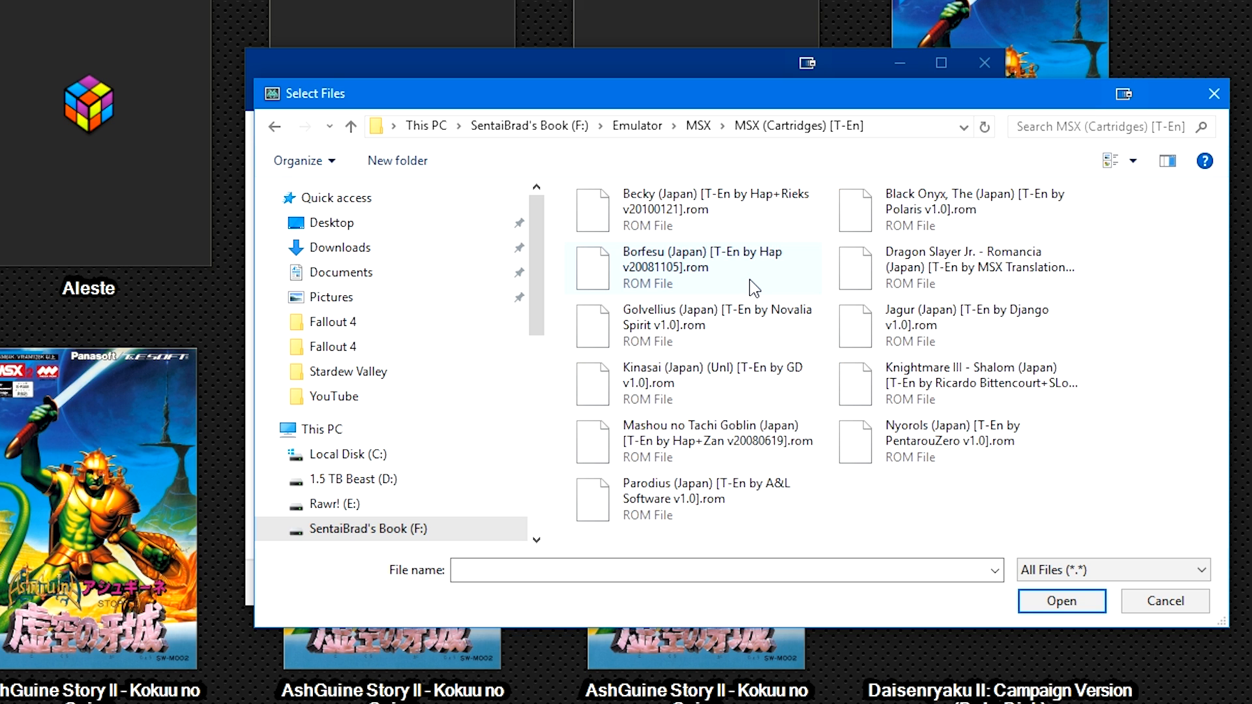
left_click(1007, 324)
key("ctrl+a")
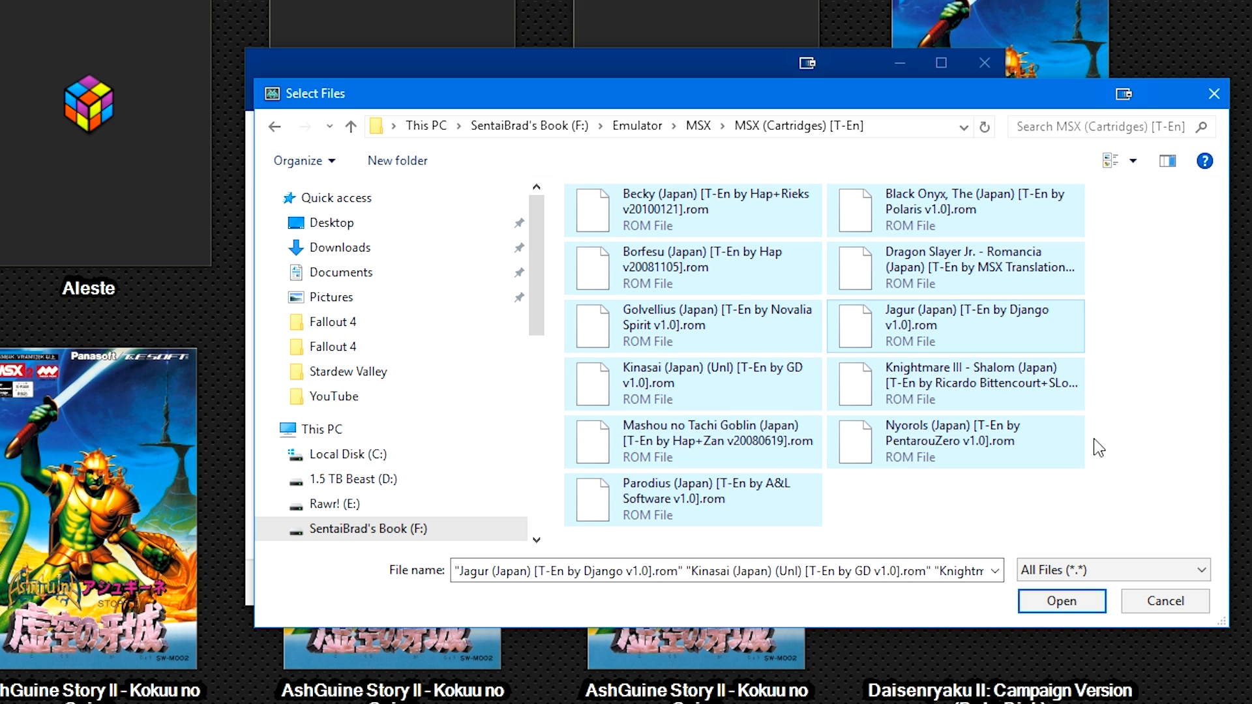
left_click(1070, 603)
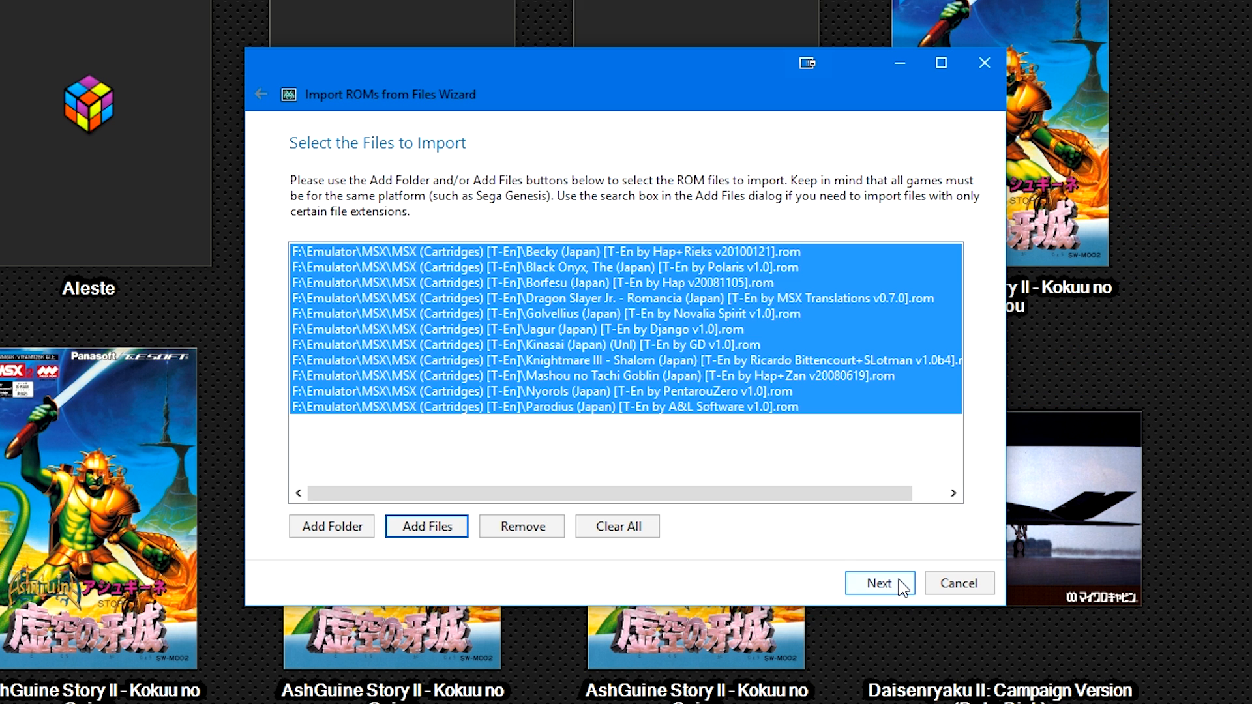
left_click(877, 582)
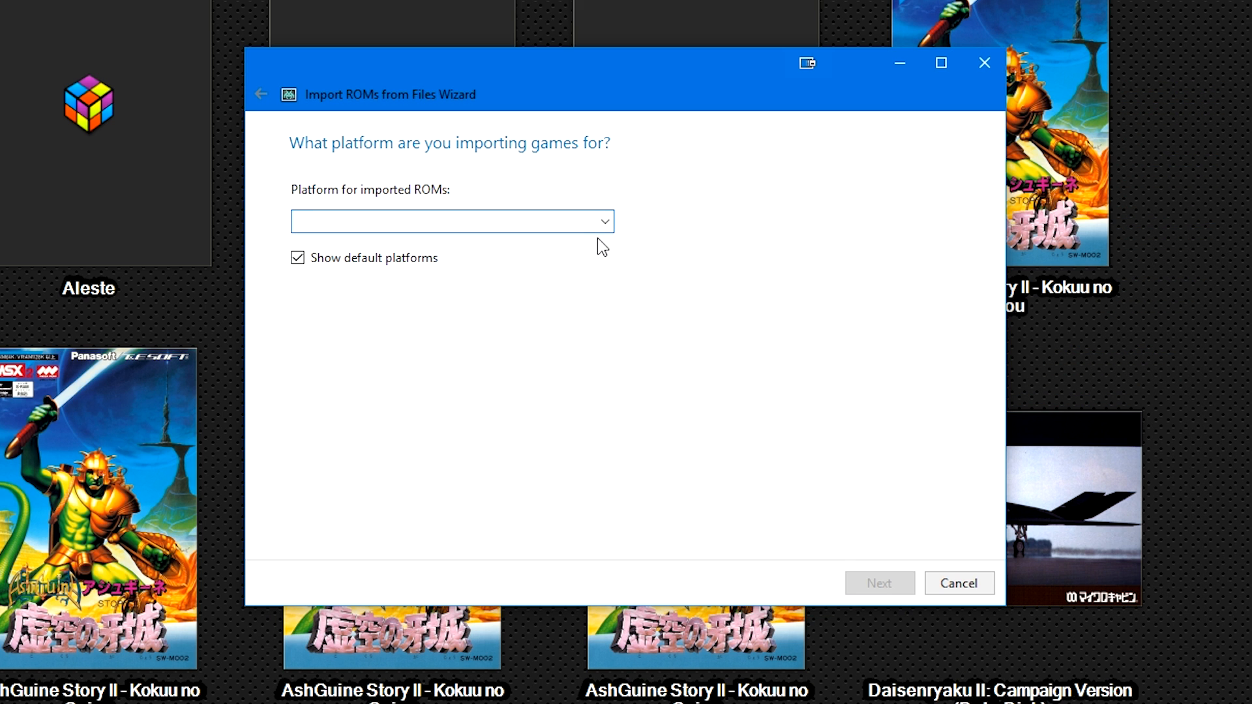
Set the platform for the imported ROMs to MSX and continue to the emulator choice.
left_click(602, 222)
scroll(436, 460, "down", 6)
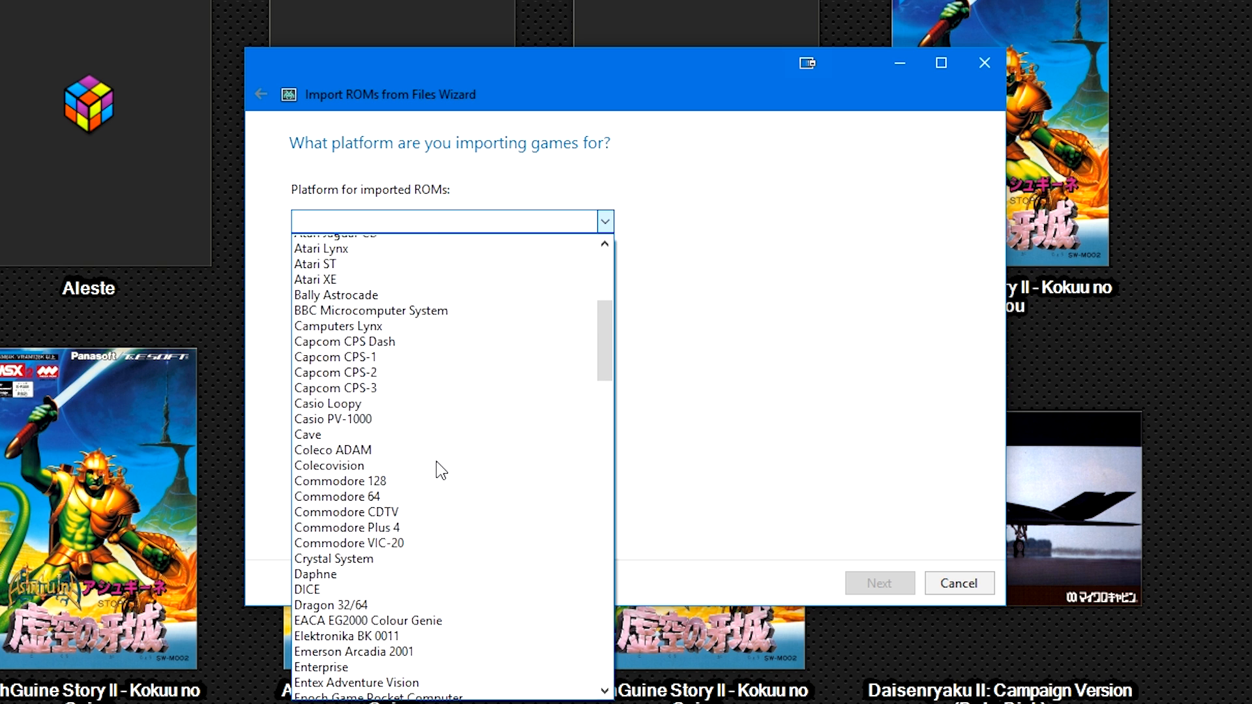
scroll(436, 460, "down", 13)
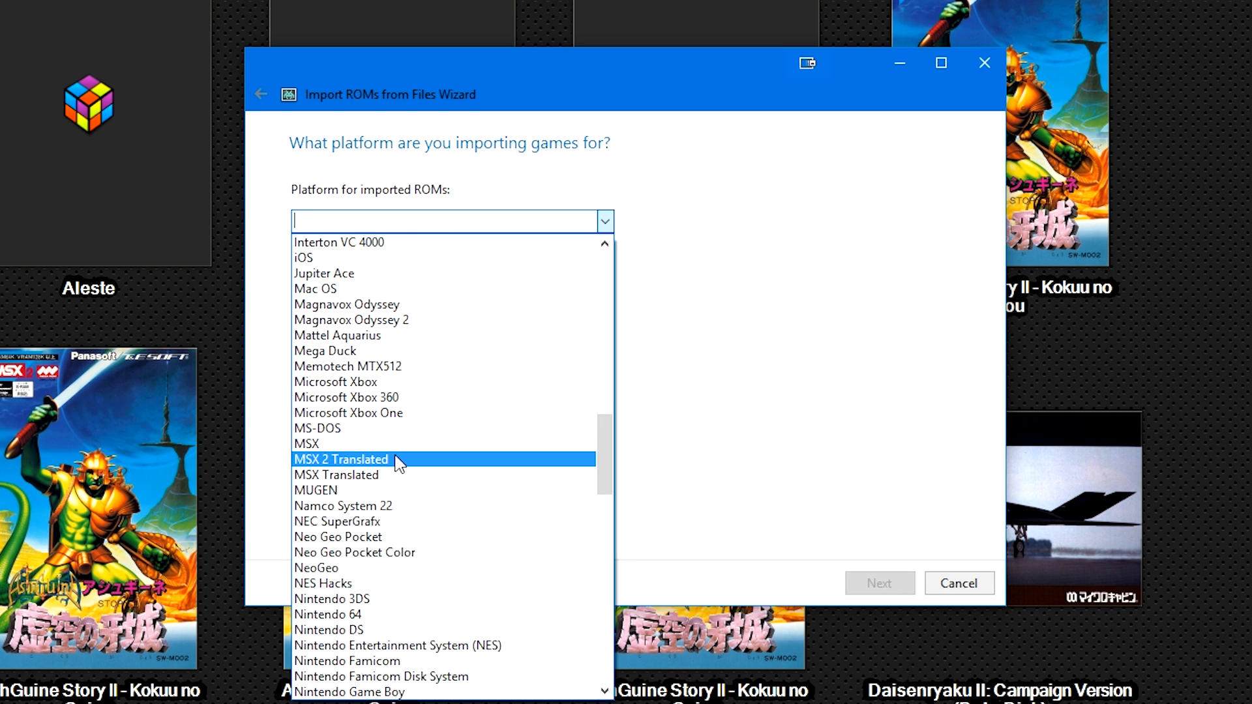
left_click(450, 455)
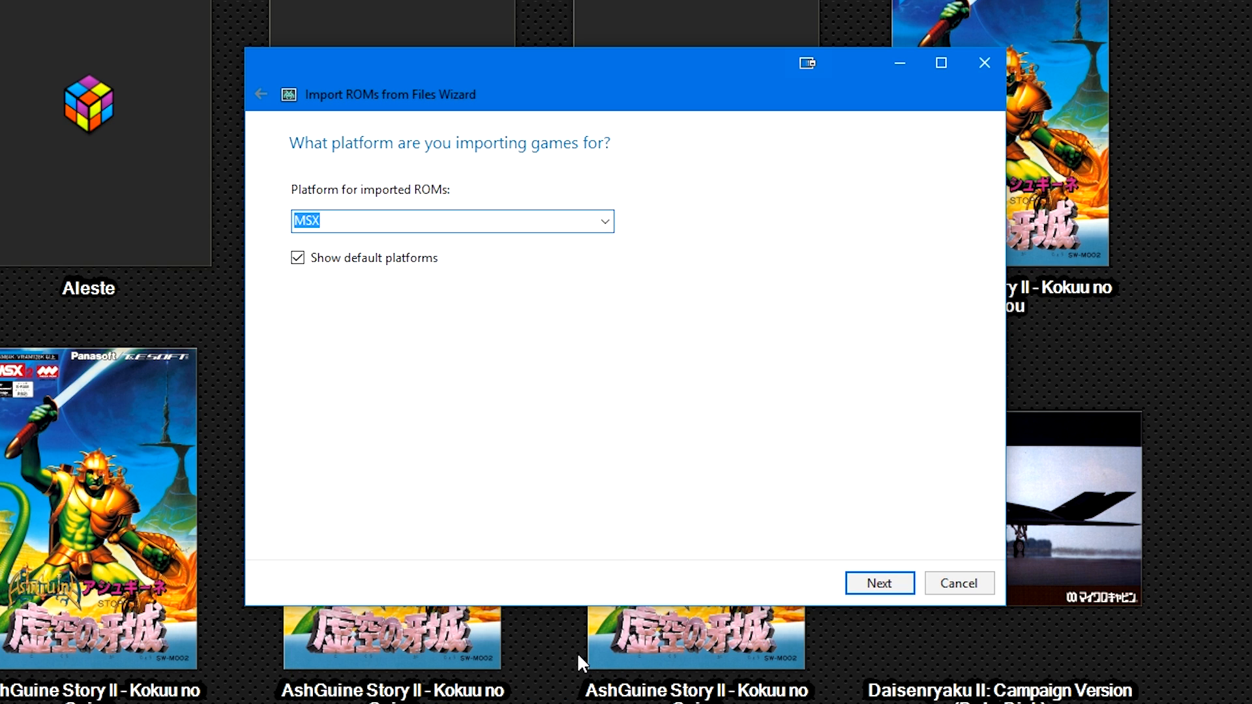
left_click(879, 583)
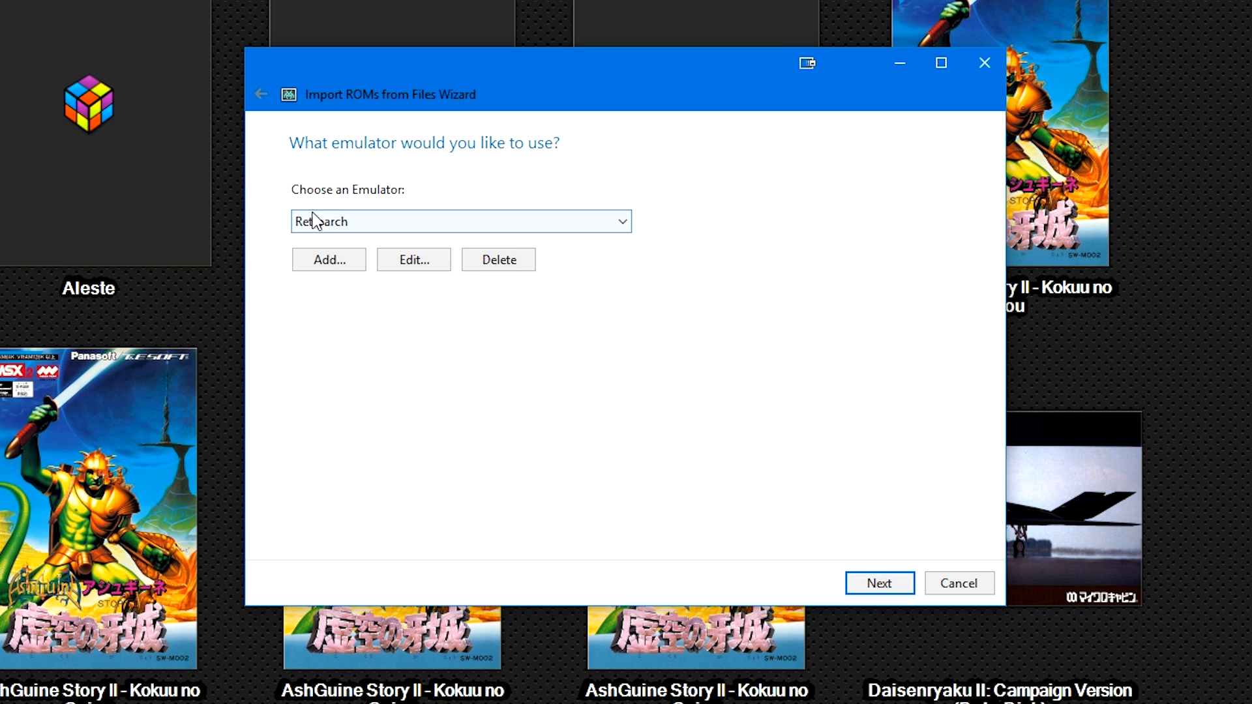
left_click(328, 258)
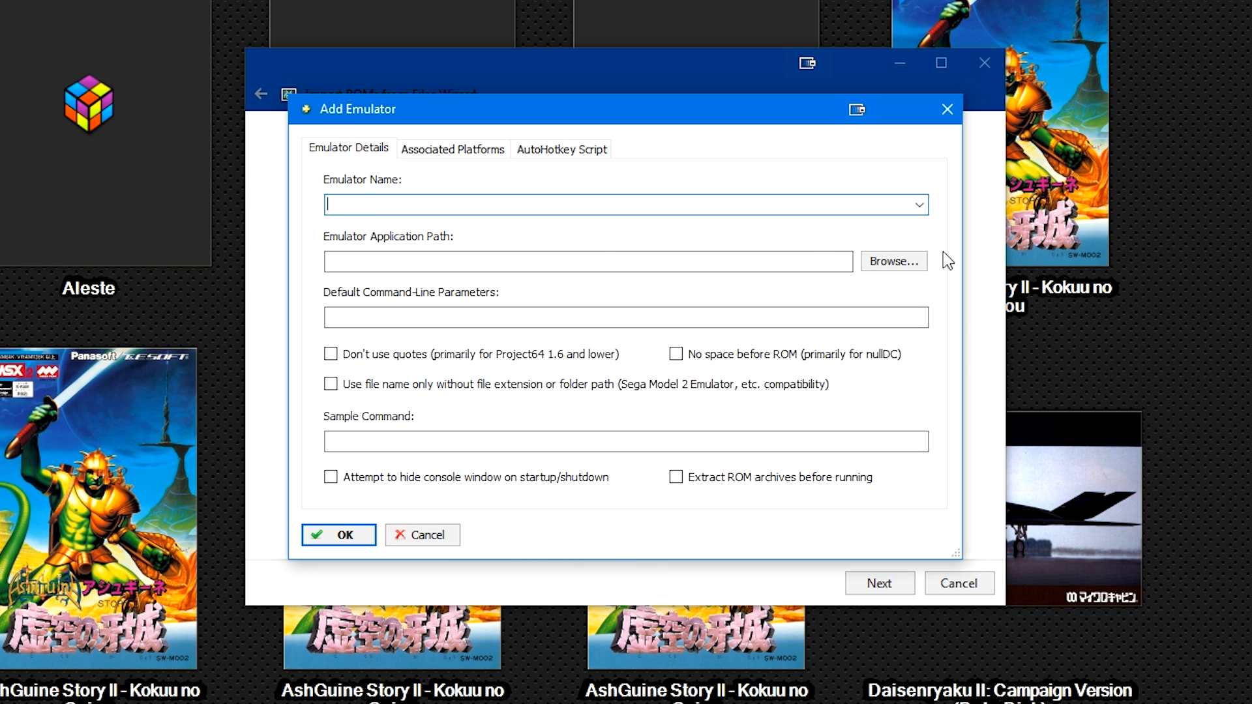
left_click(925, 203)
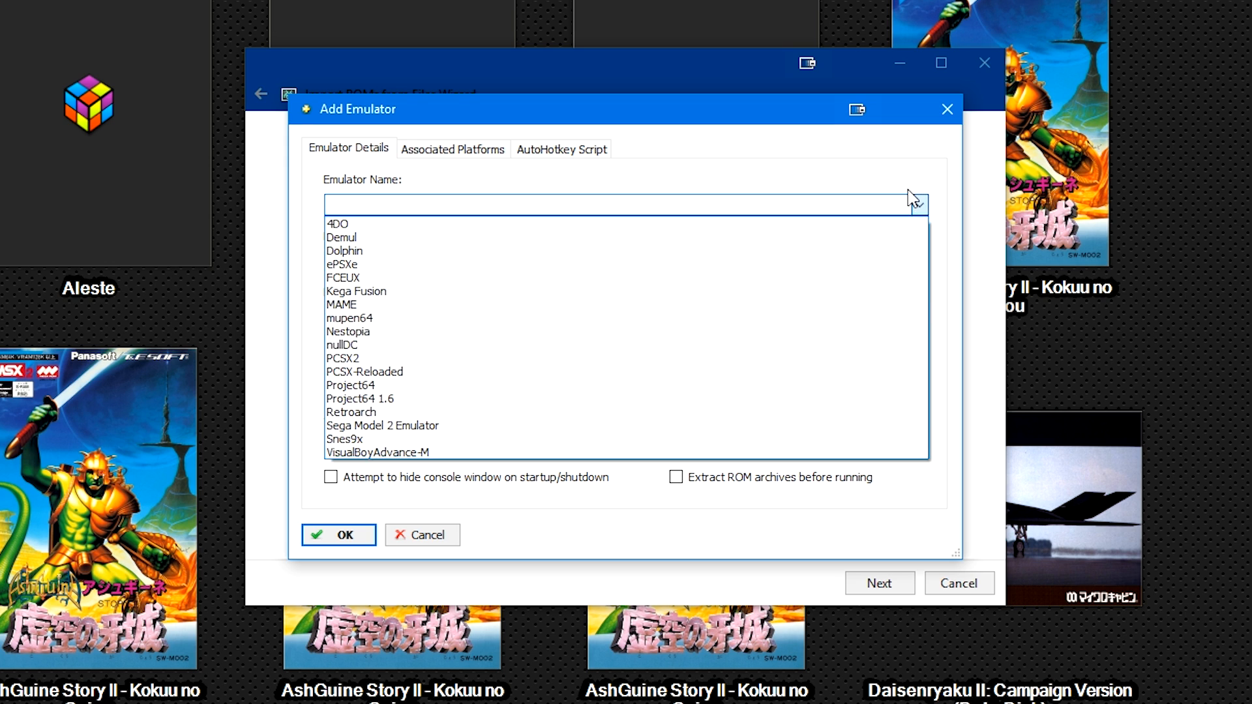
left_click(915, 204)
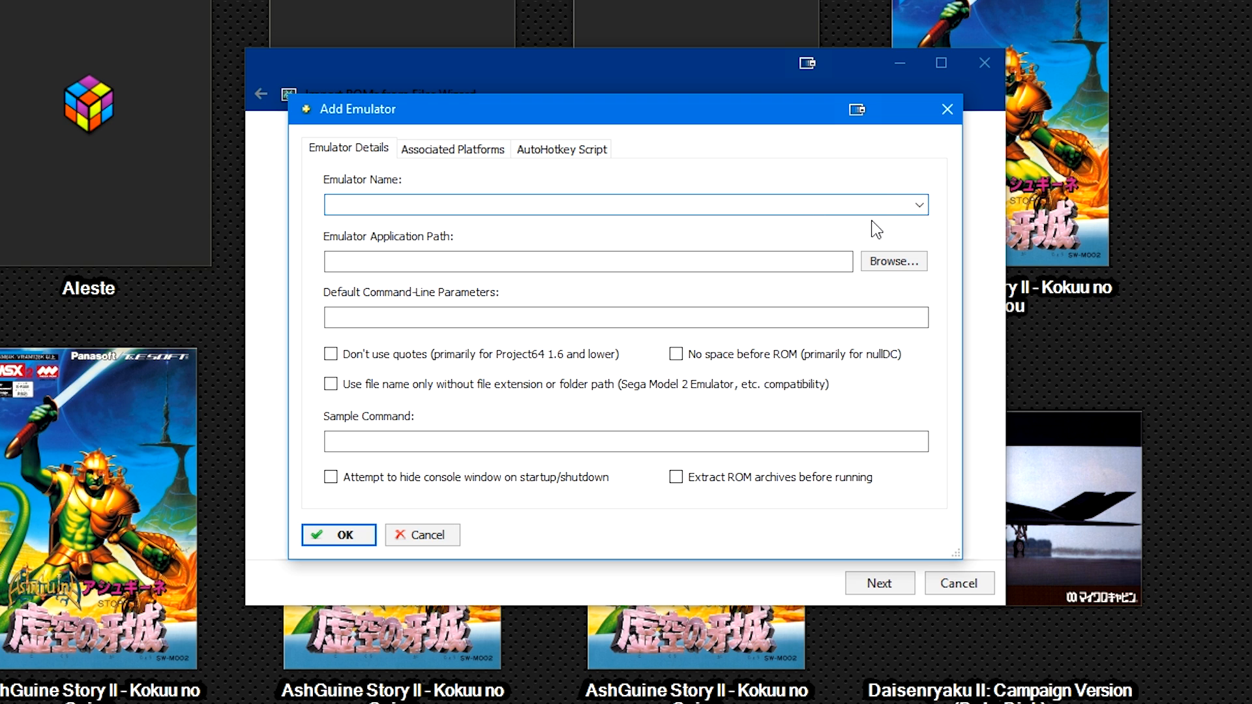
left_click(888, 264)
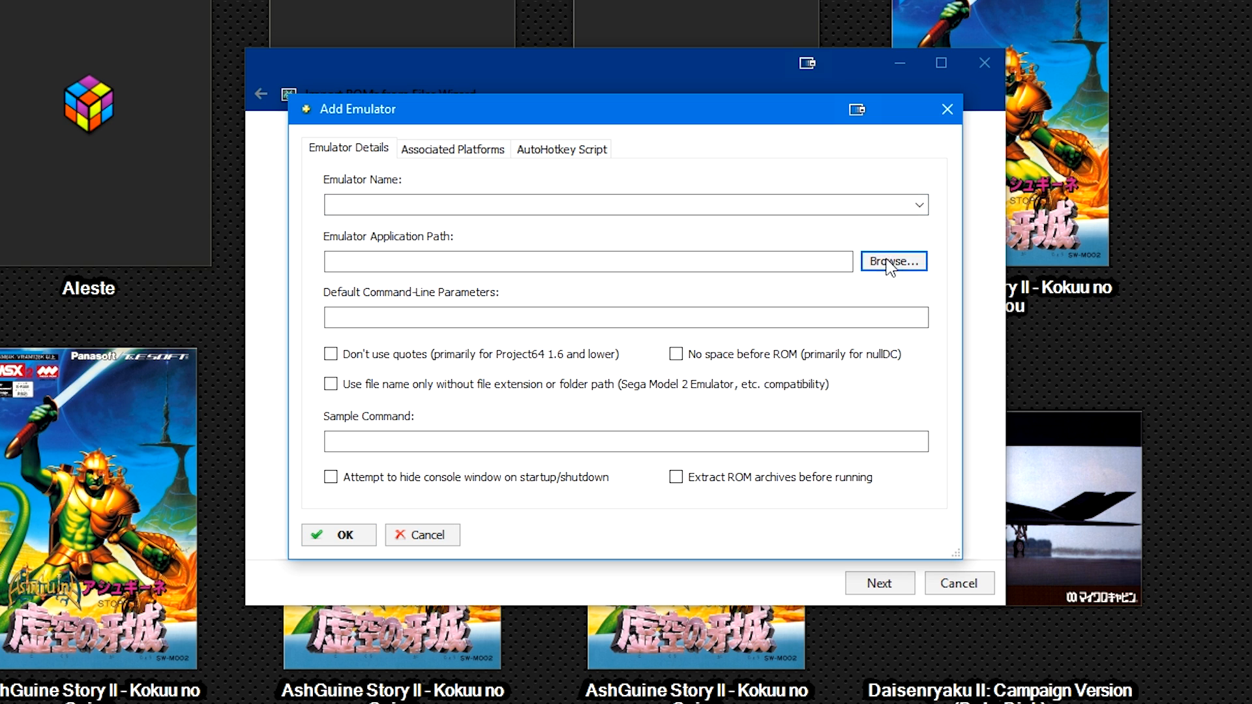
left_click(947, 109)
Open the Retroarch emulator for editing and examine the core parameters of its MSX entries among the associated platforms.
left_click(417, 258)
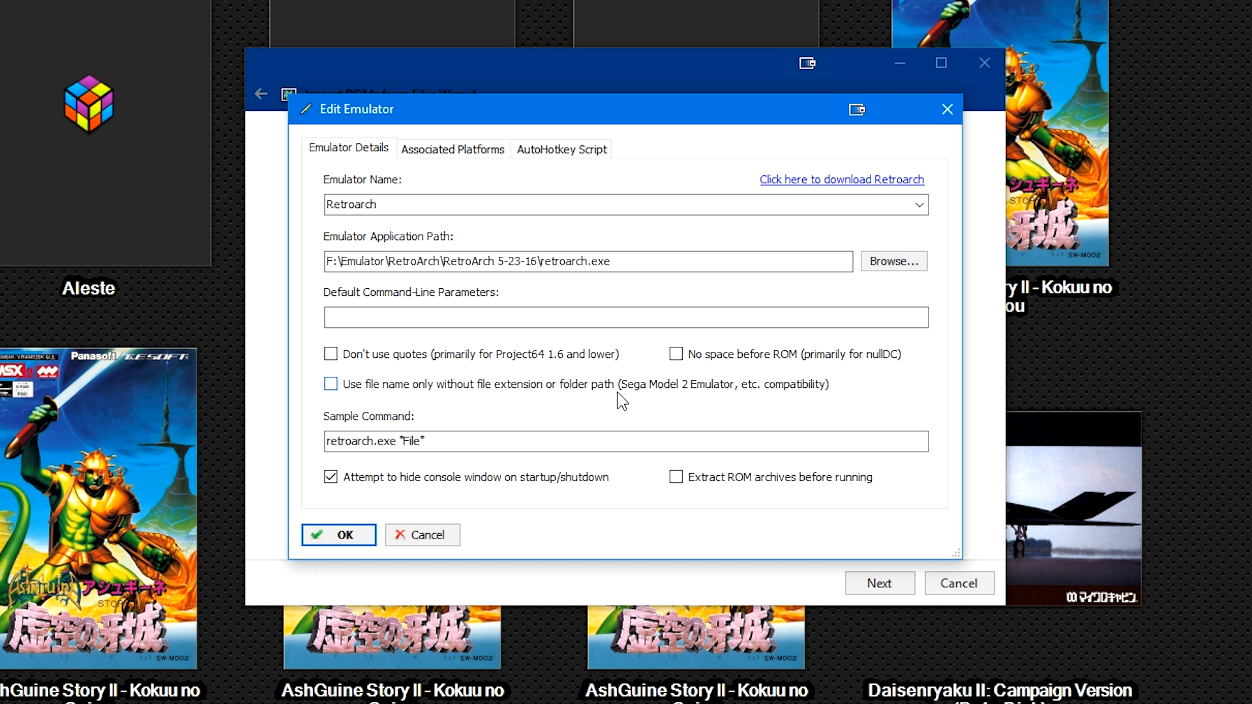
left_click(456, 151)
scroll(469, 347, "down", 9)
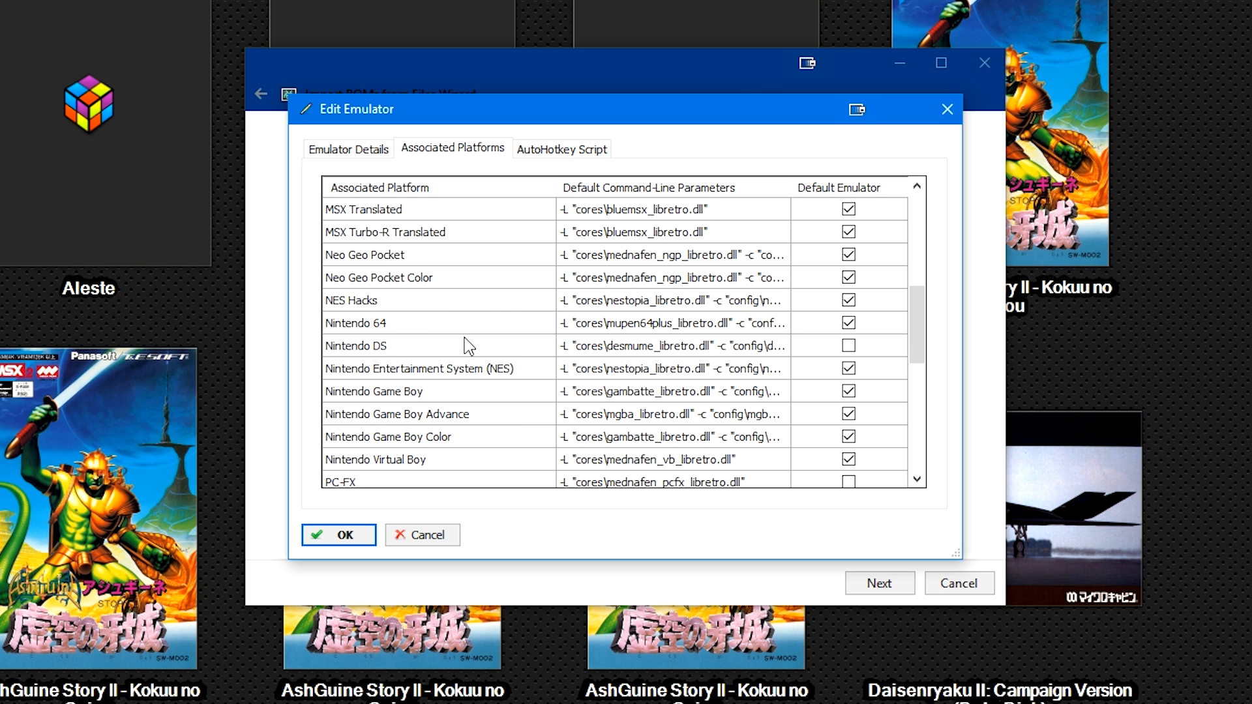
scroll(468, 347, "up", 5)
scroll(464, 337, "up", 2)
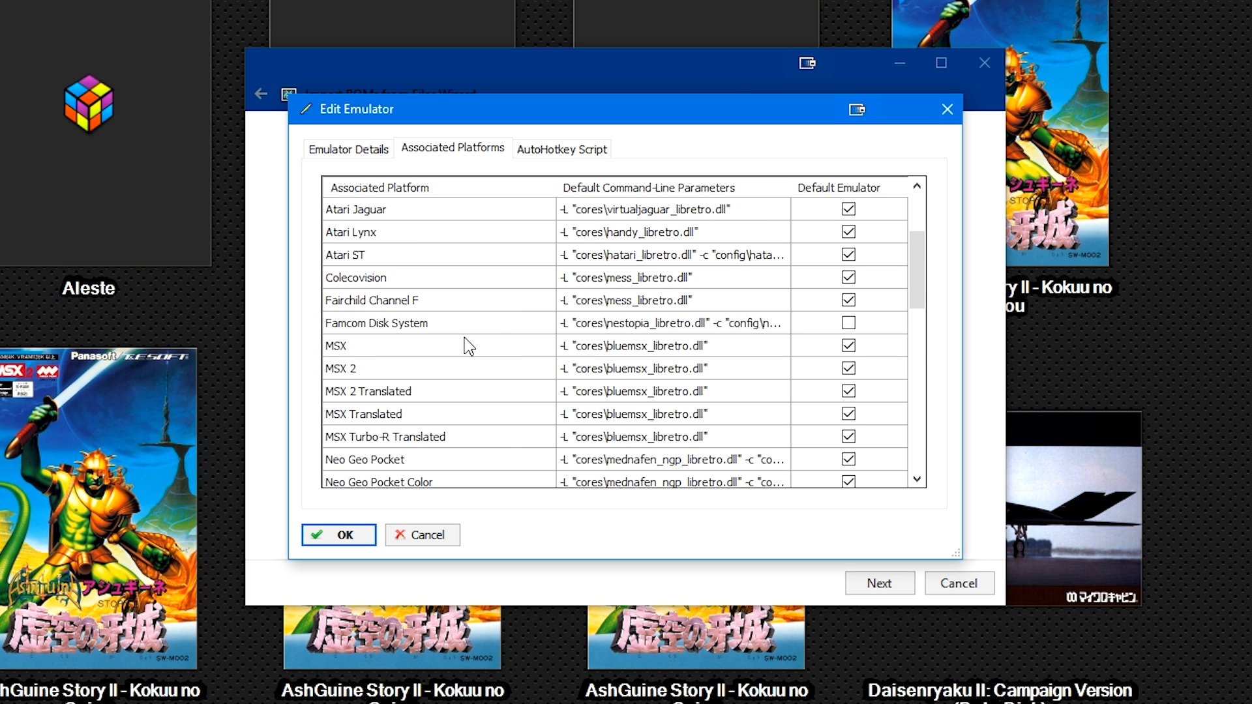
left_click(363, 352)
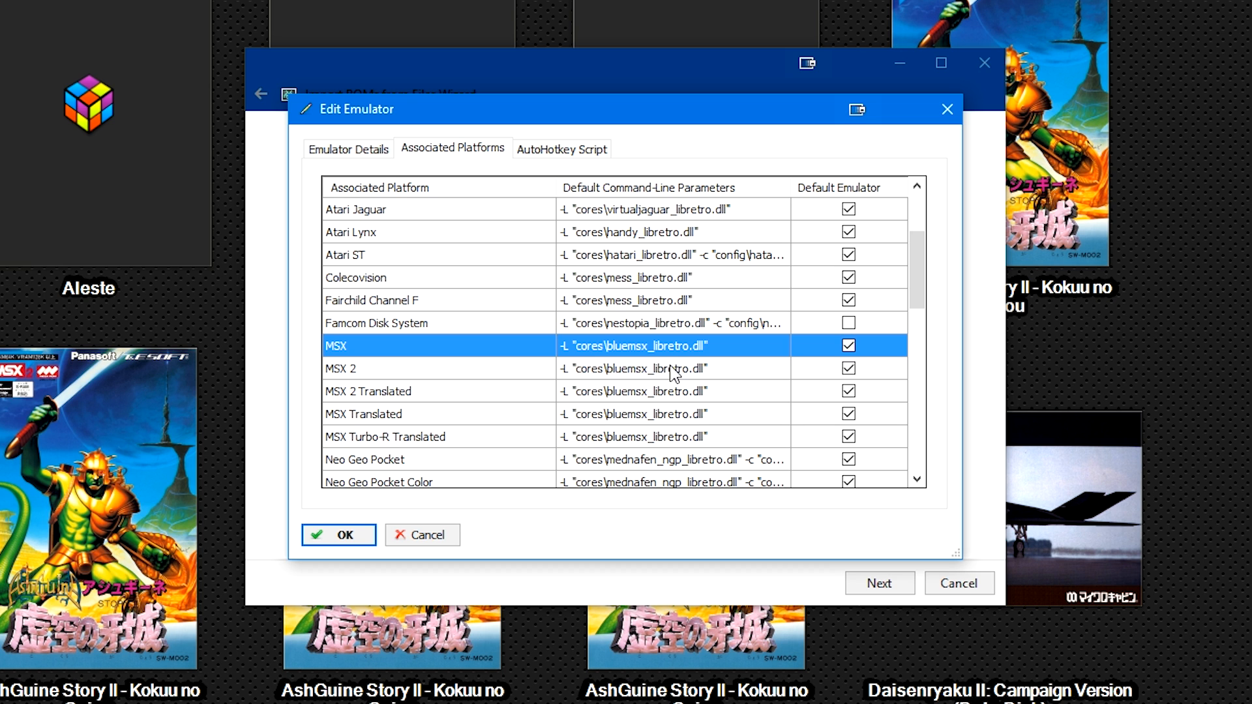
scroll(345, 355, "down", 8)
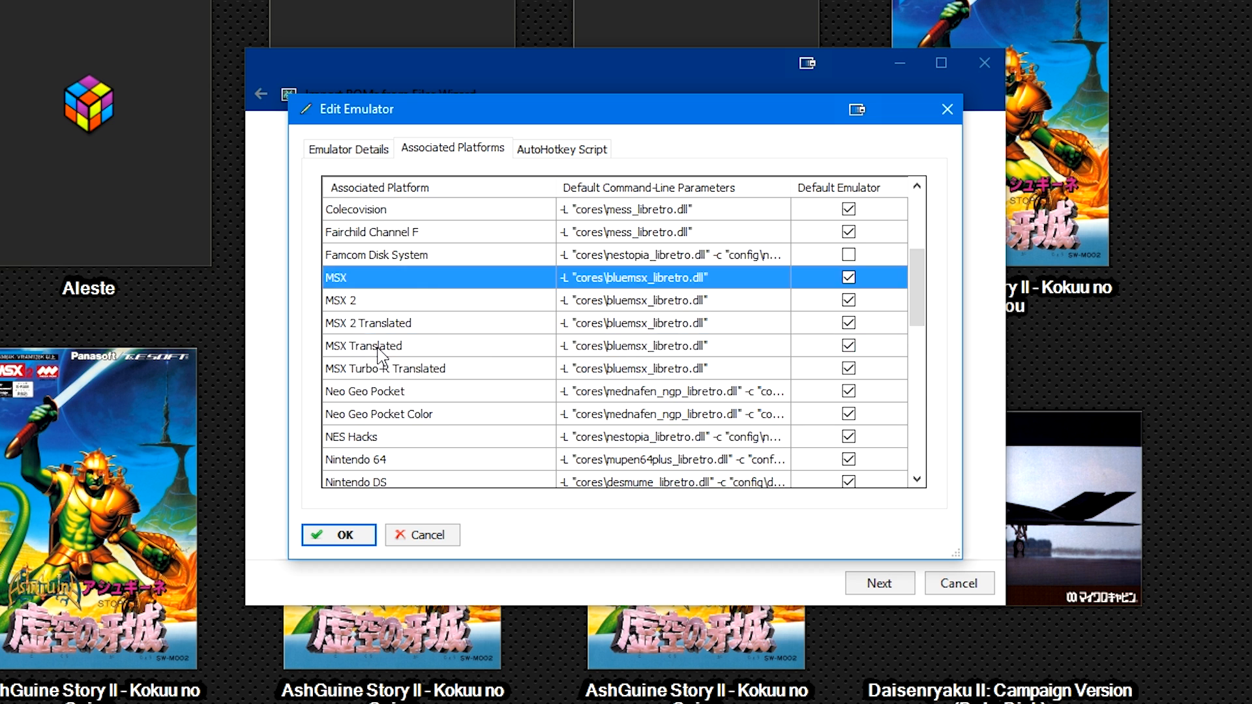
scroll(345, 355, "up", 8)
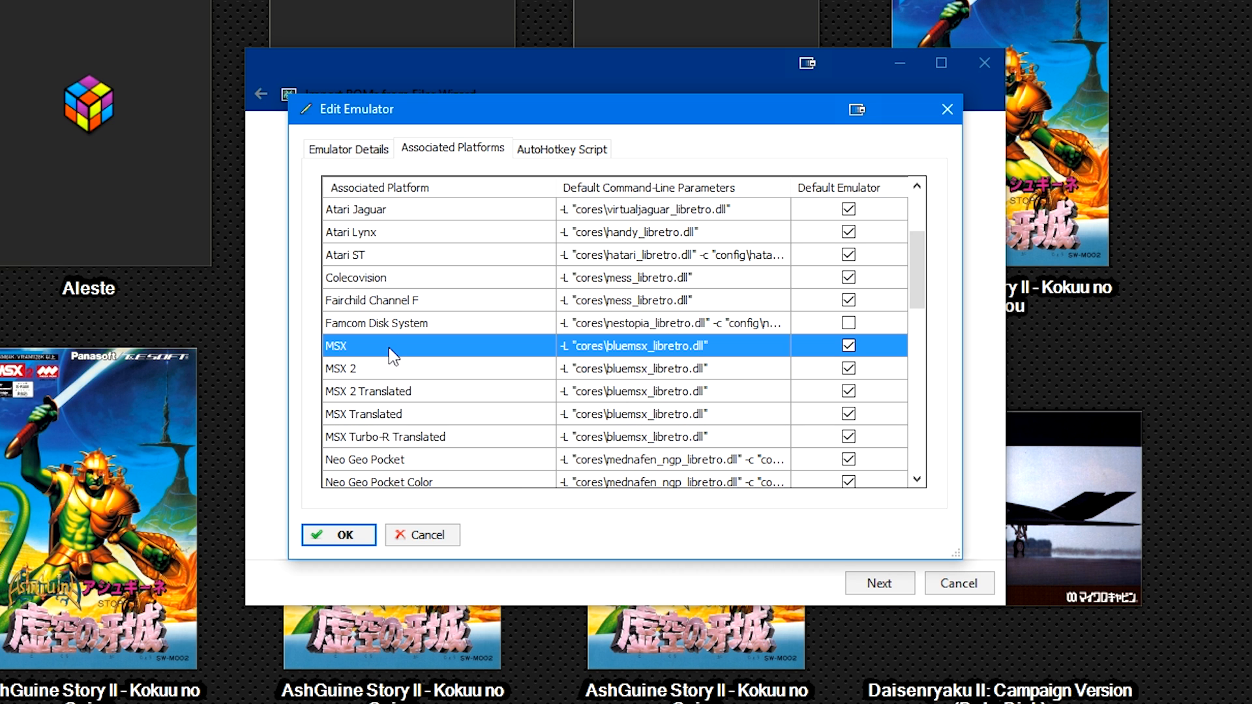
left_click(340, 417)
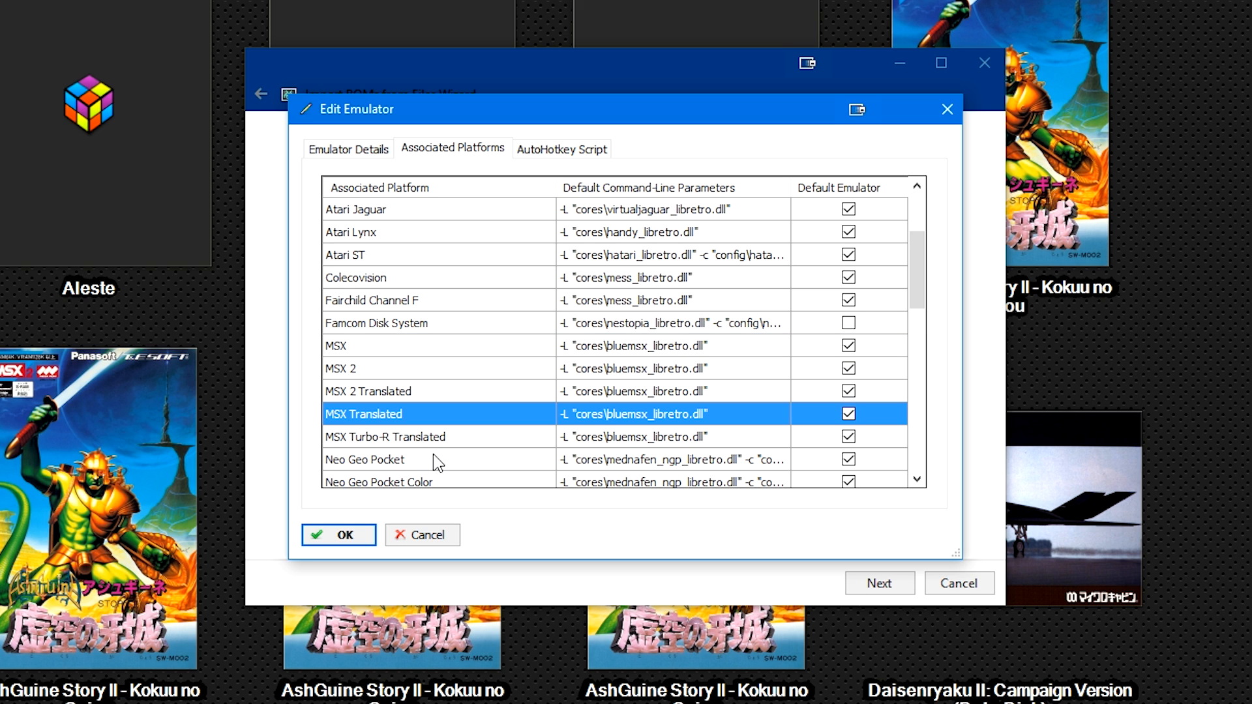
Add an extra MSX row at the end of Retroarch's associated platforms and delete it again.
scroll(434, 456, "down", 8)
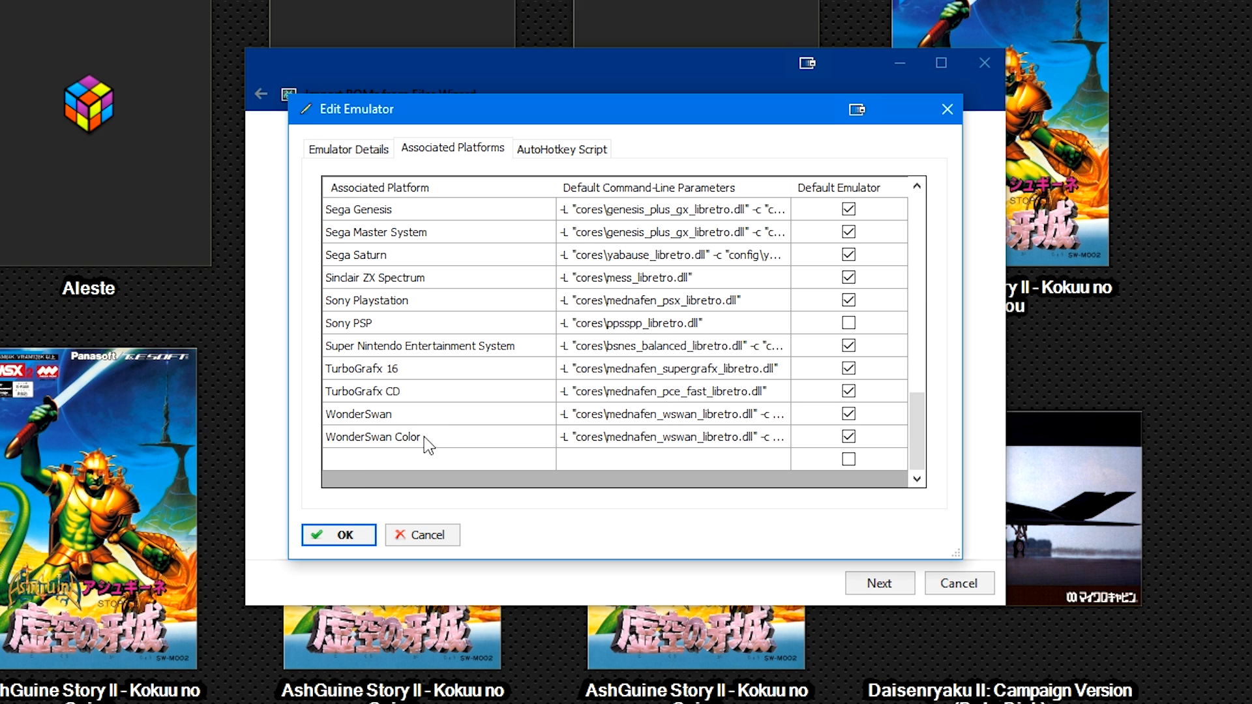
left_click(363, 459)
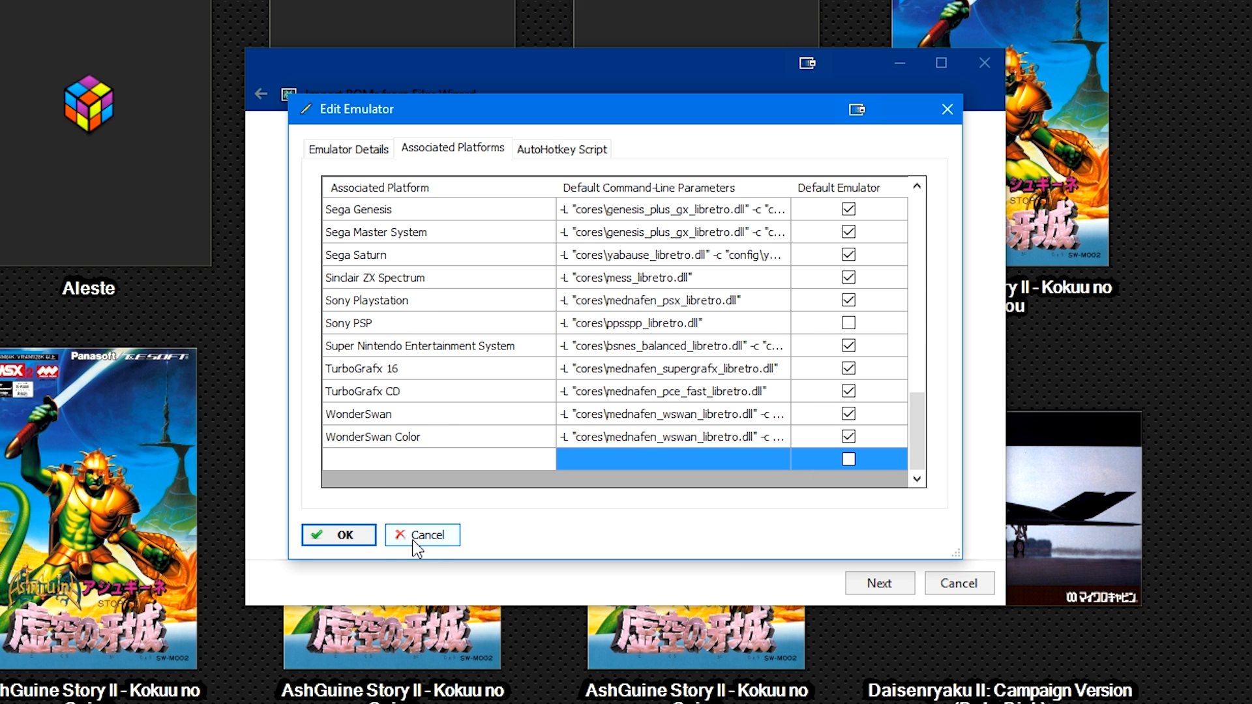
type("MSX")
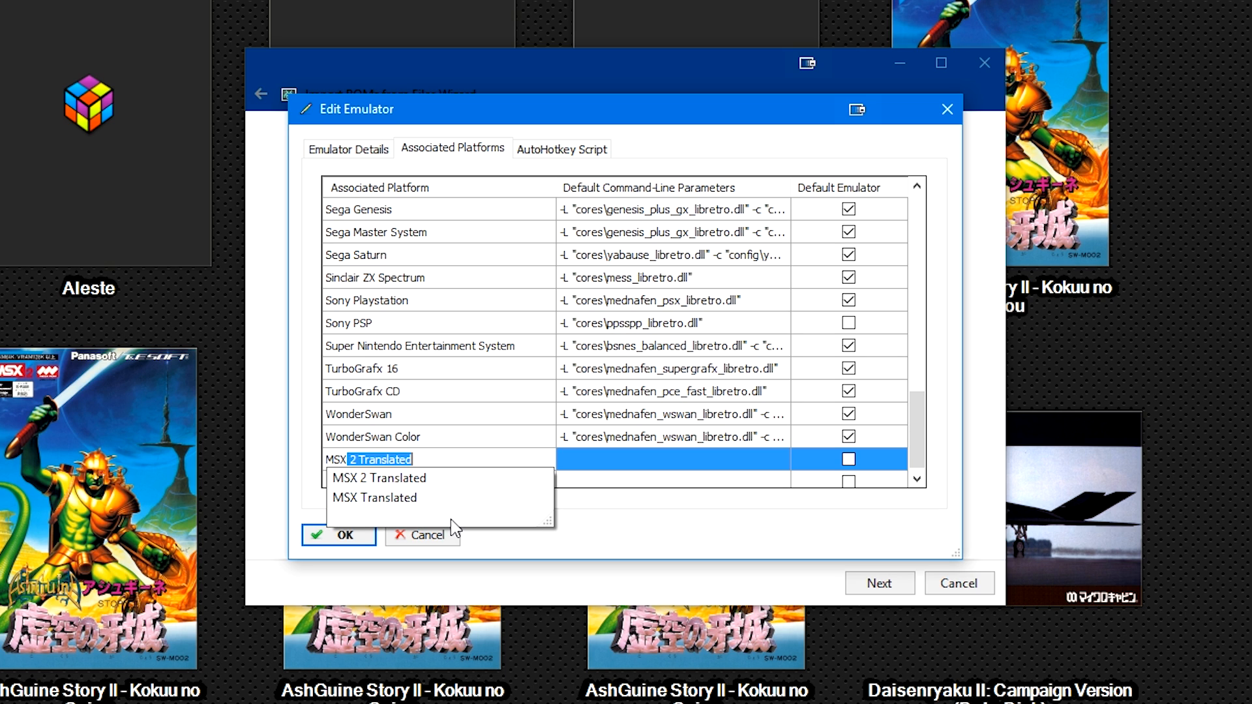
key("BackSpace")
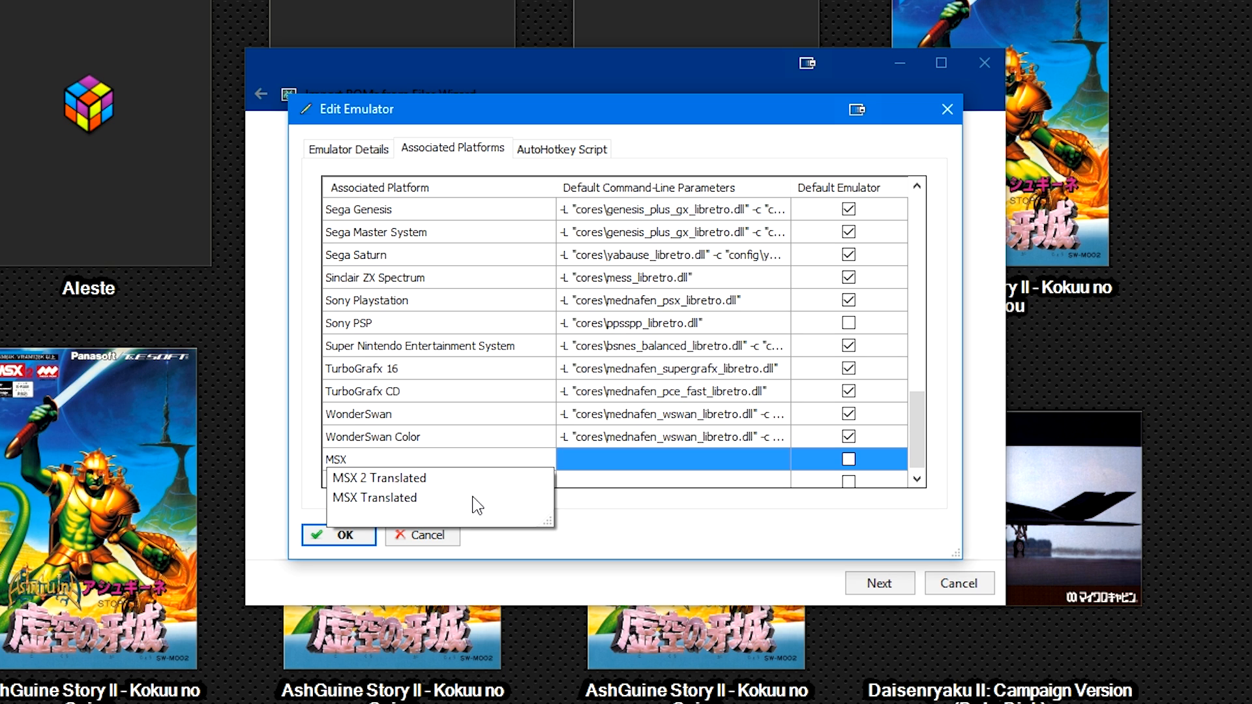
key("Return")
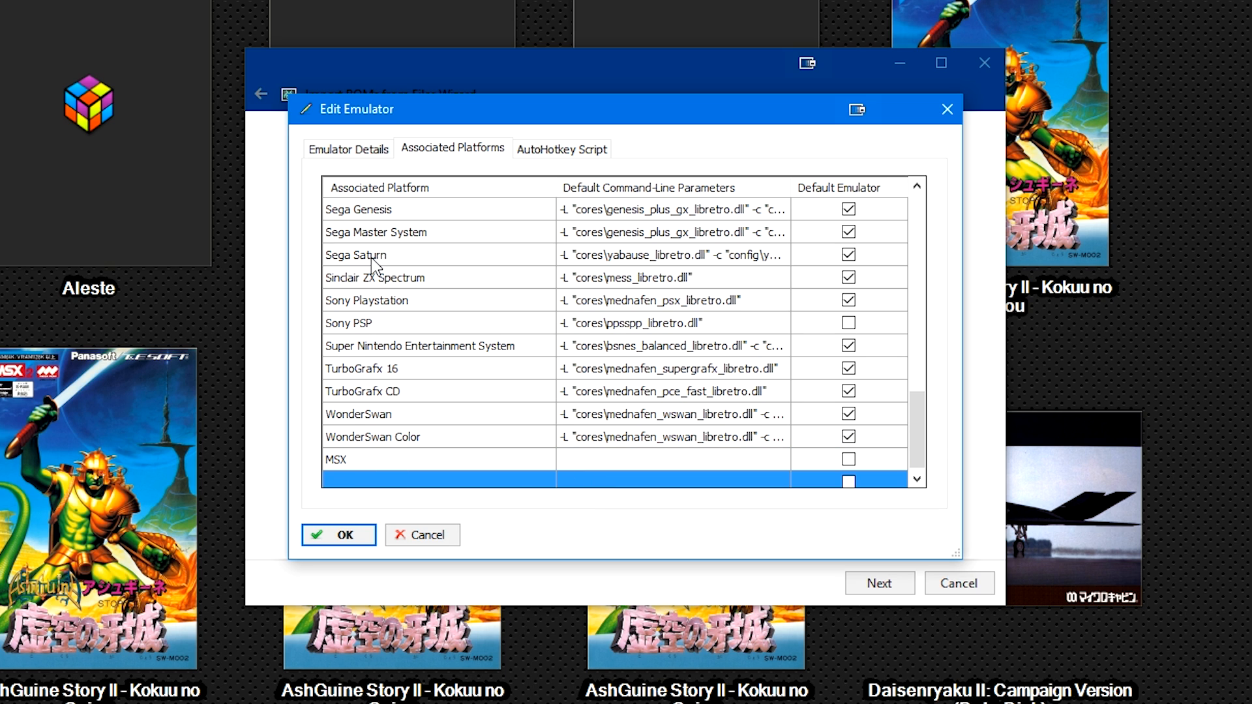
left_click(332, 460)
key("Delete")
scroll(480, 486, "up", 10)
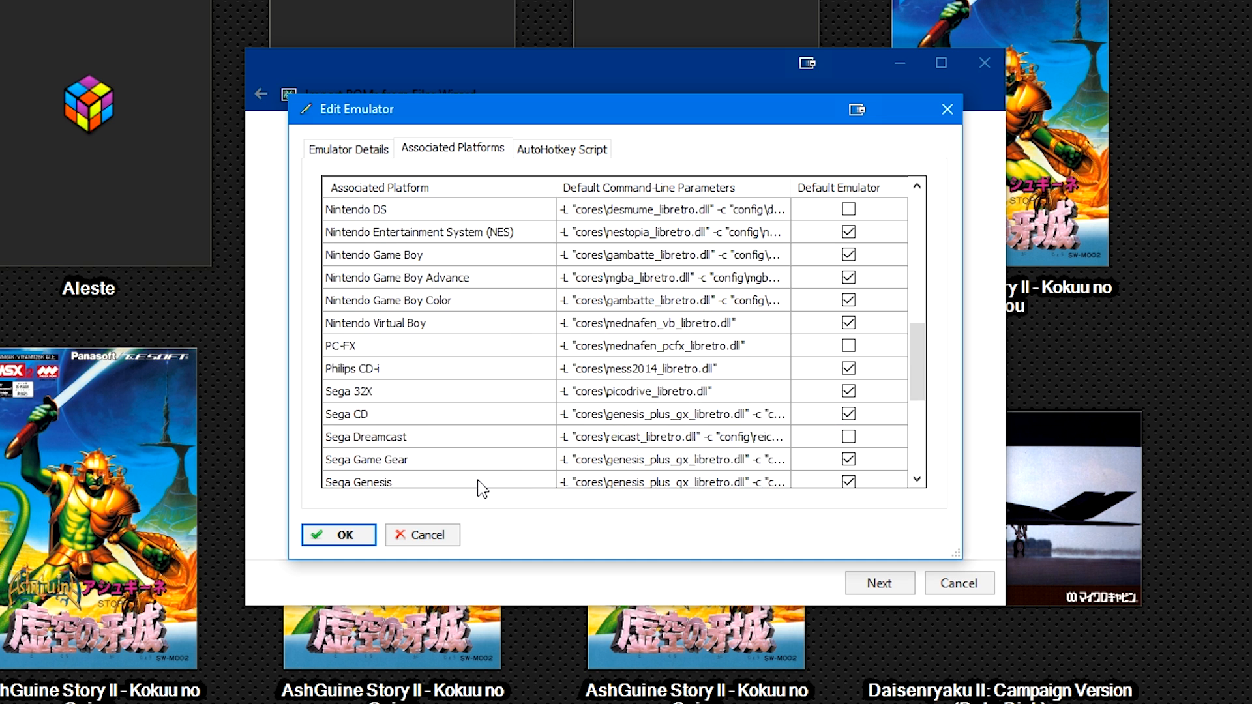
scroll(482, 482, "down", 3)
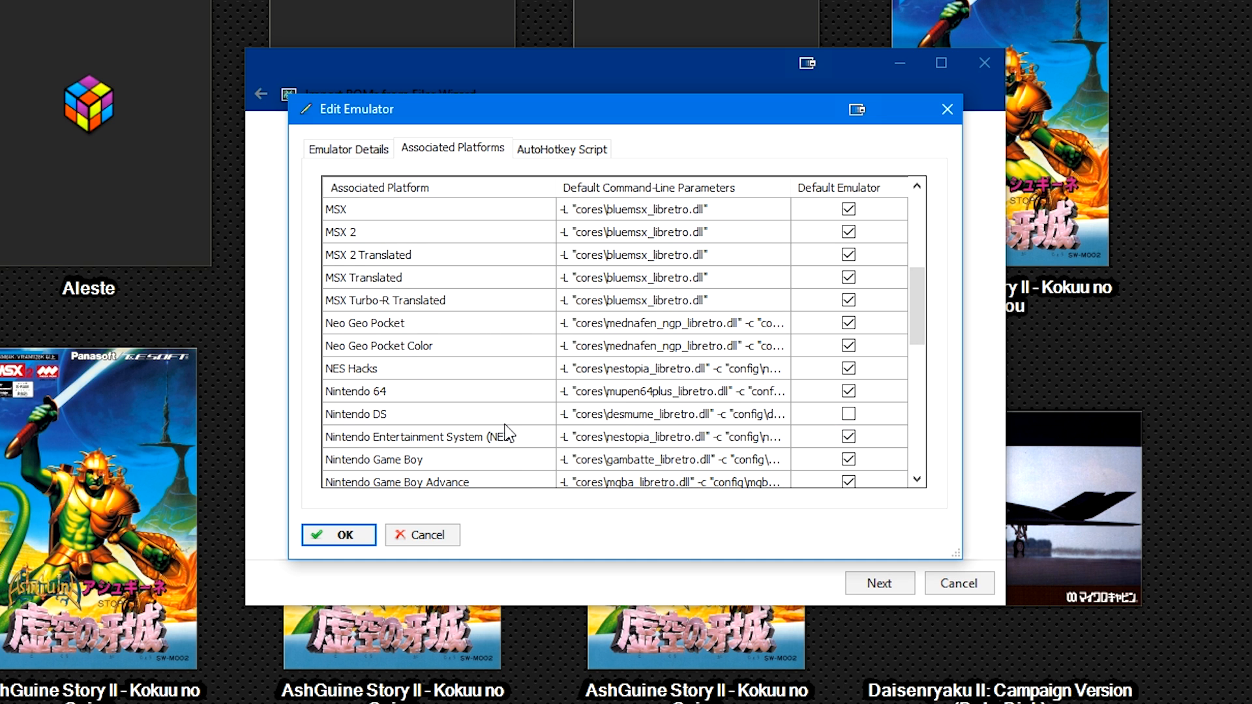
Close Retroarch's emulator settings without saving, continue the import with it, and use the ROM files in their current location.
scroll(632, 313, "up", 1)
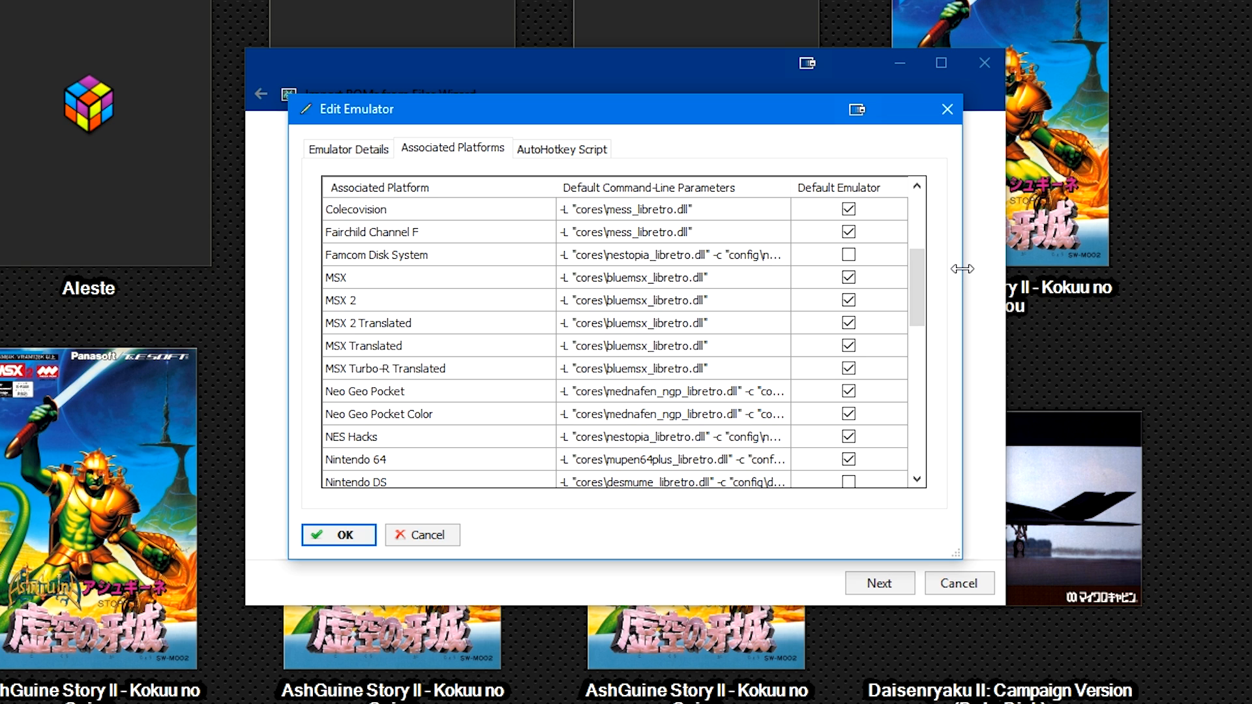
left_click(401, 536)
left_click(863, 582)
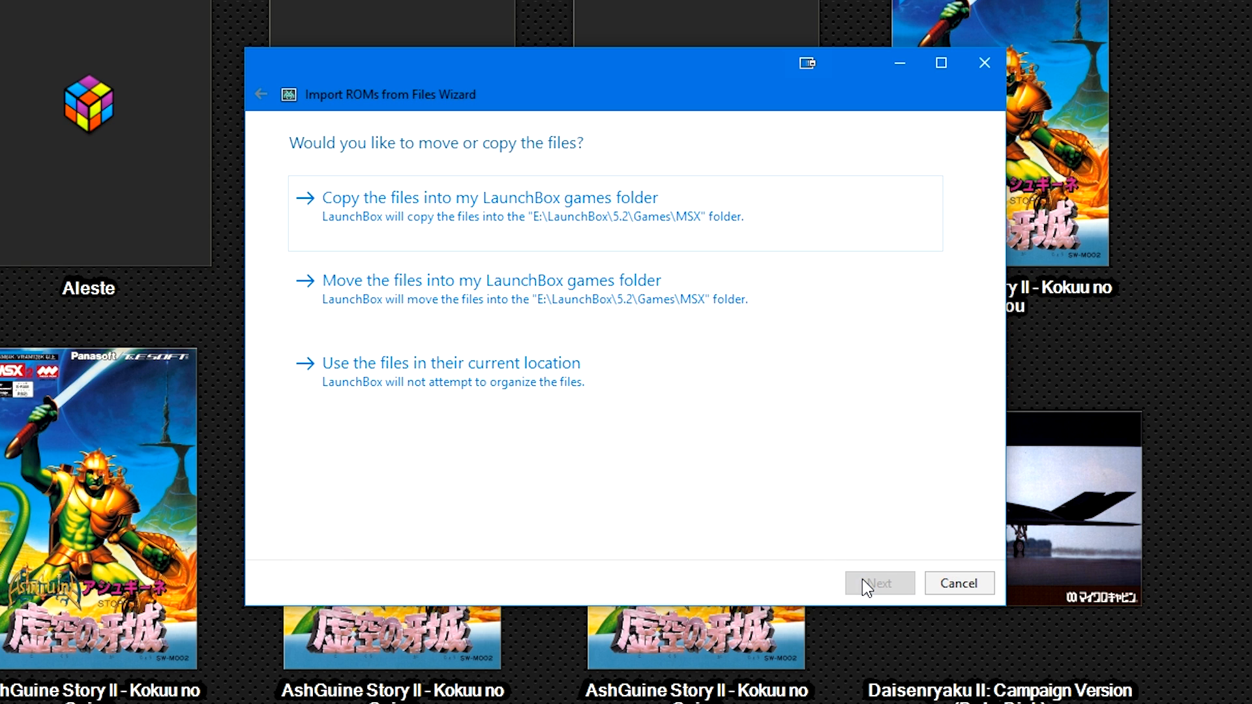
left_click(450, 386)
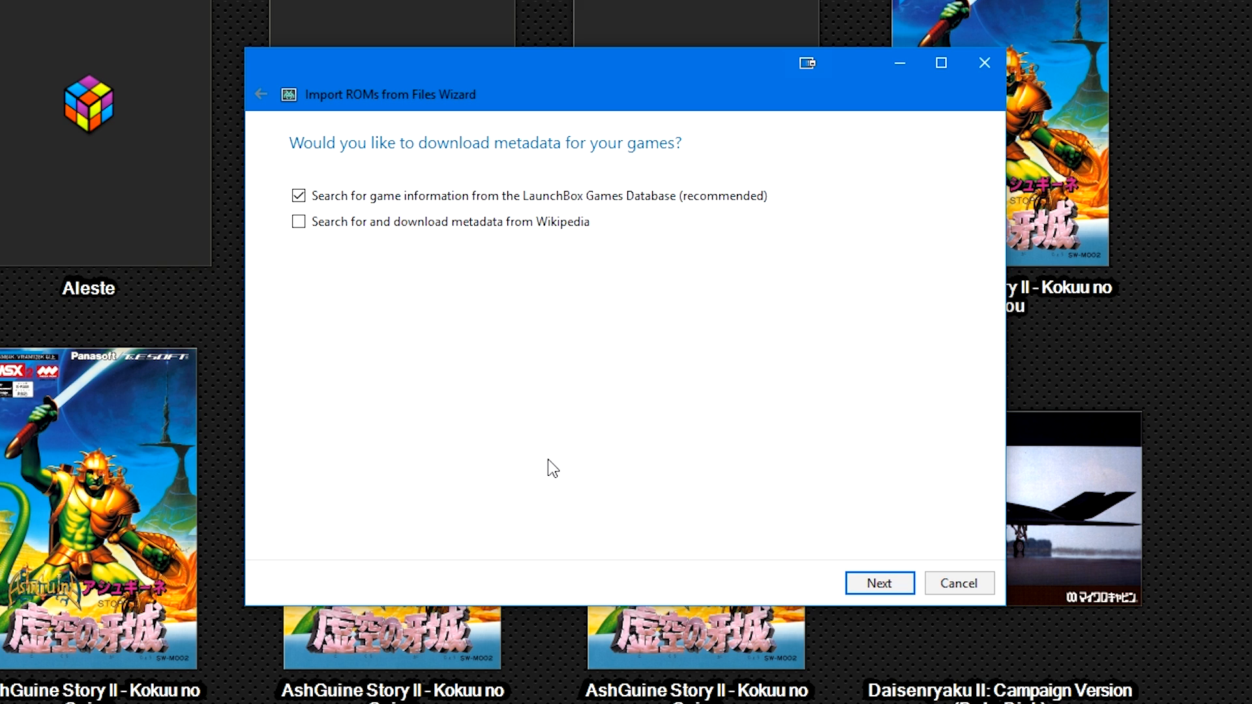
Include Wikipedia metadata, keep every image type, select all EmuMovies media types, and continue to the import review.
left_click(468, 226)
left_click(870, 585)
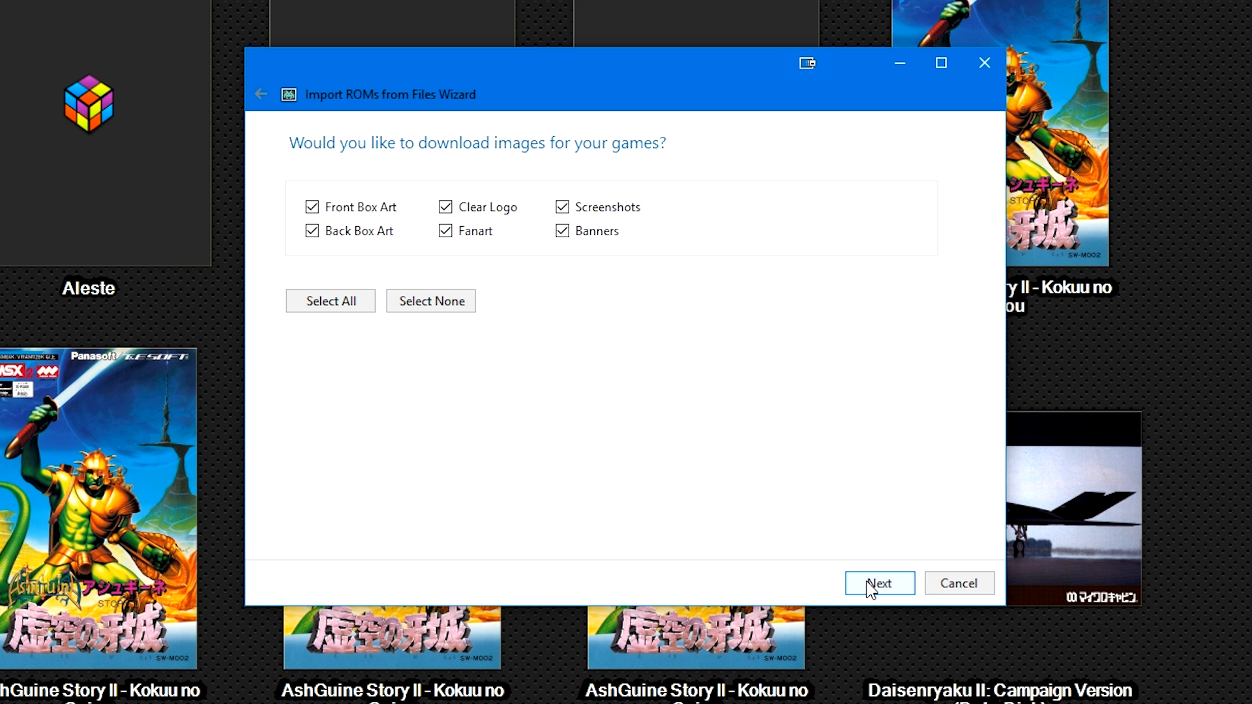
left_click(869, 586)
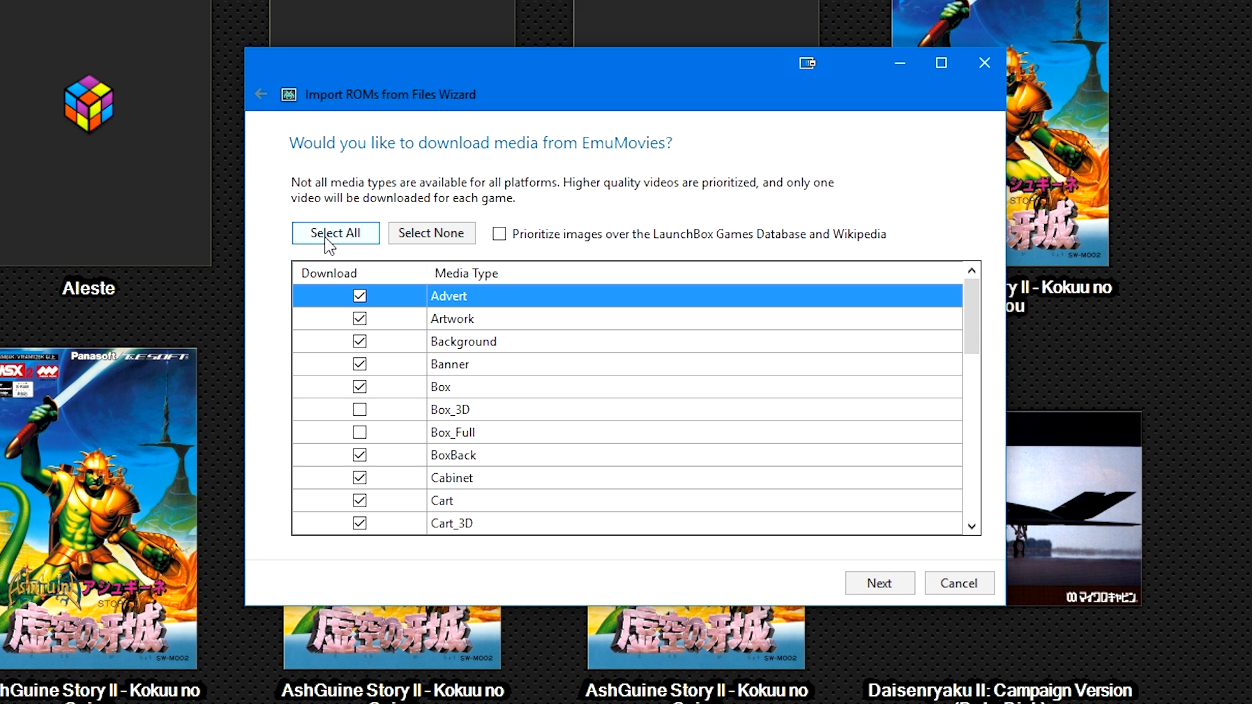
left_click(326, 239)
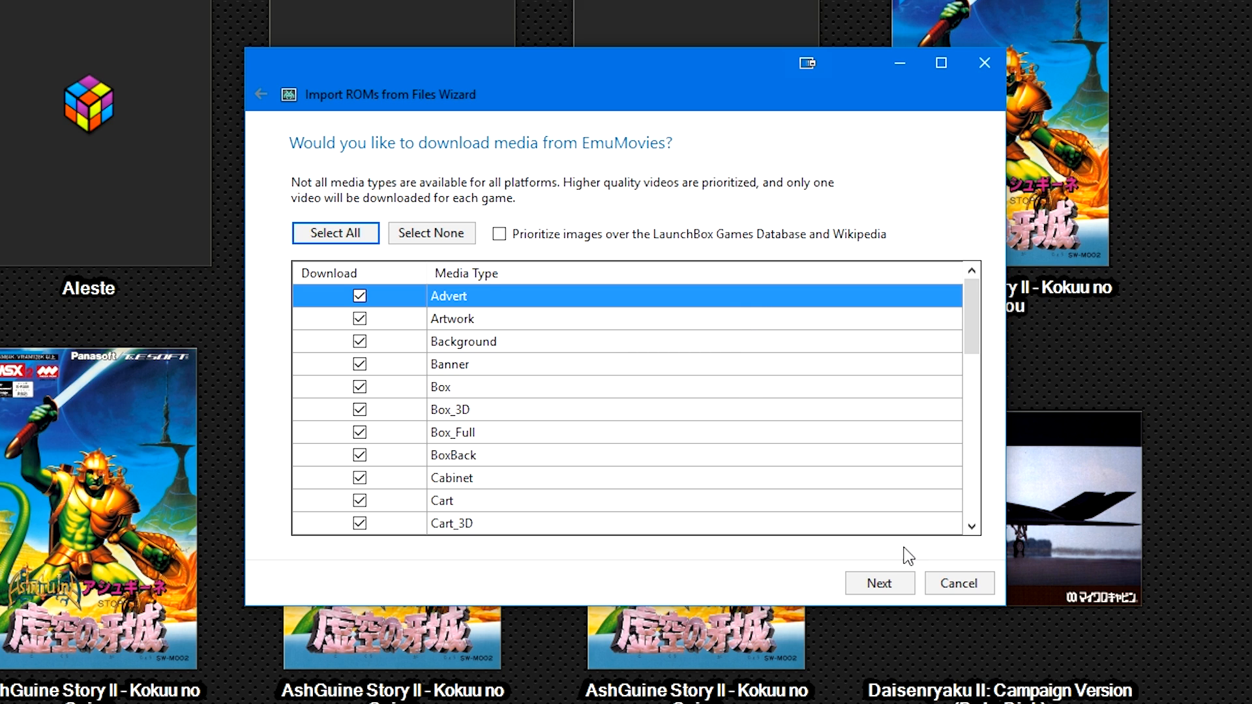
left_click(884, 584)
left_click(874, 583)
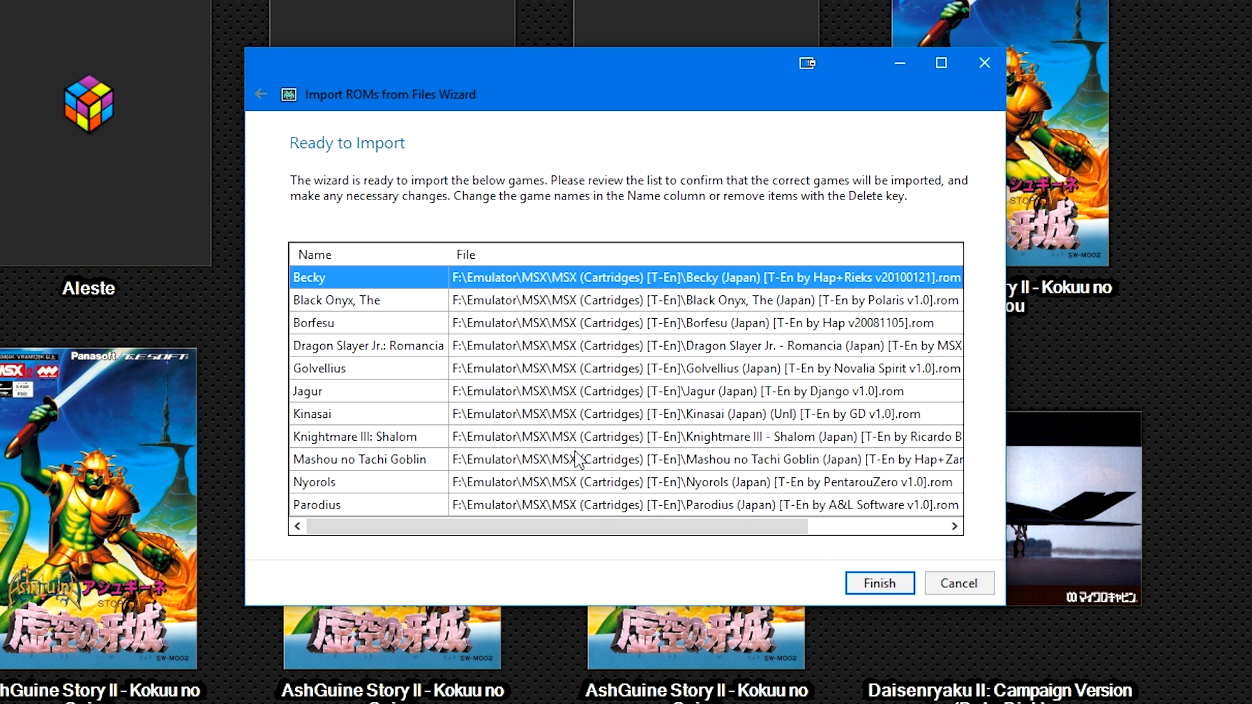
Remove Borfesu from the list of games ready to import and cancel the import wizard.
left_click(529, 416)
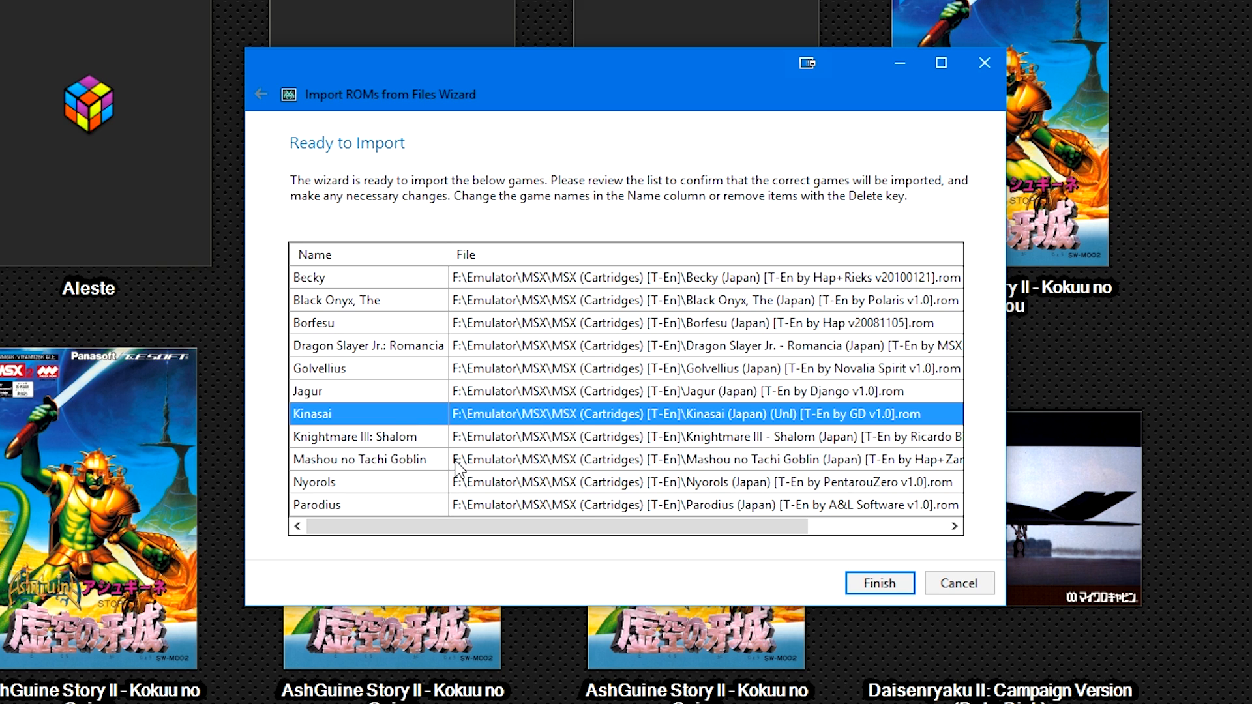
left_click(399, 324)
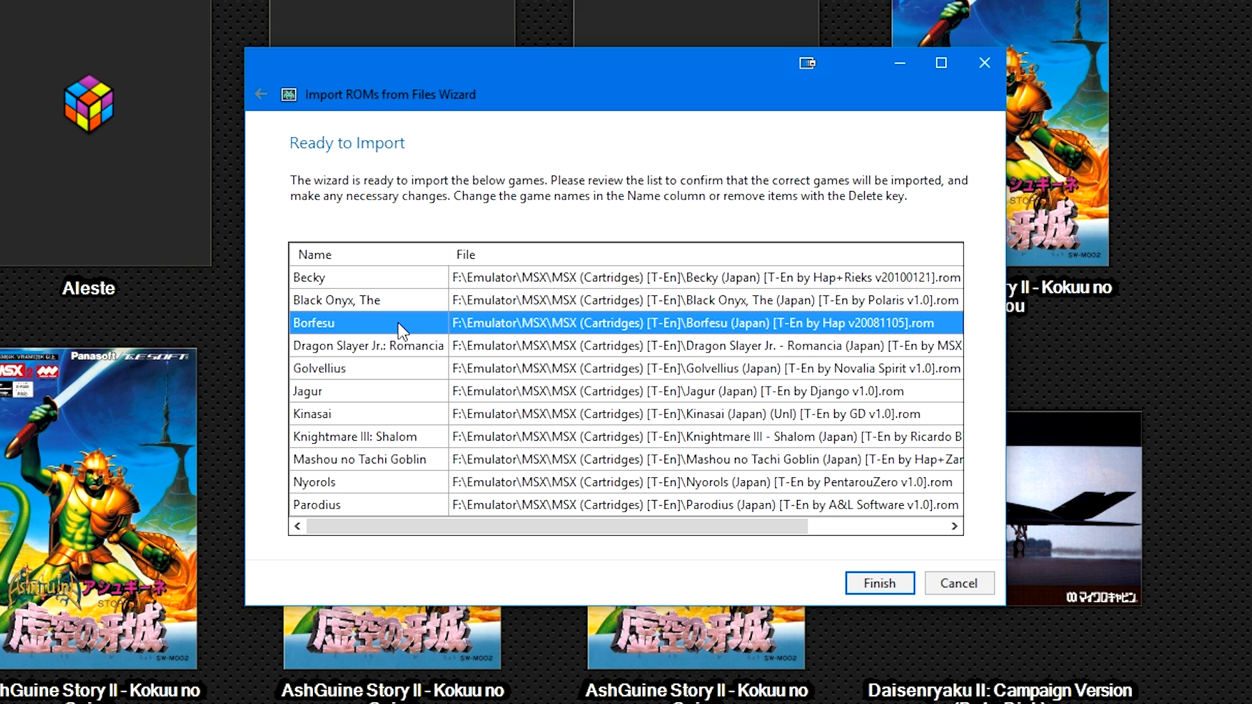
key("Delete")
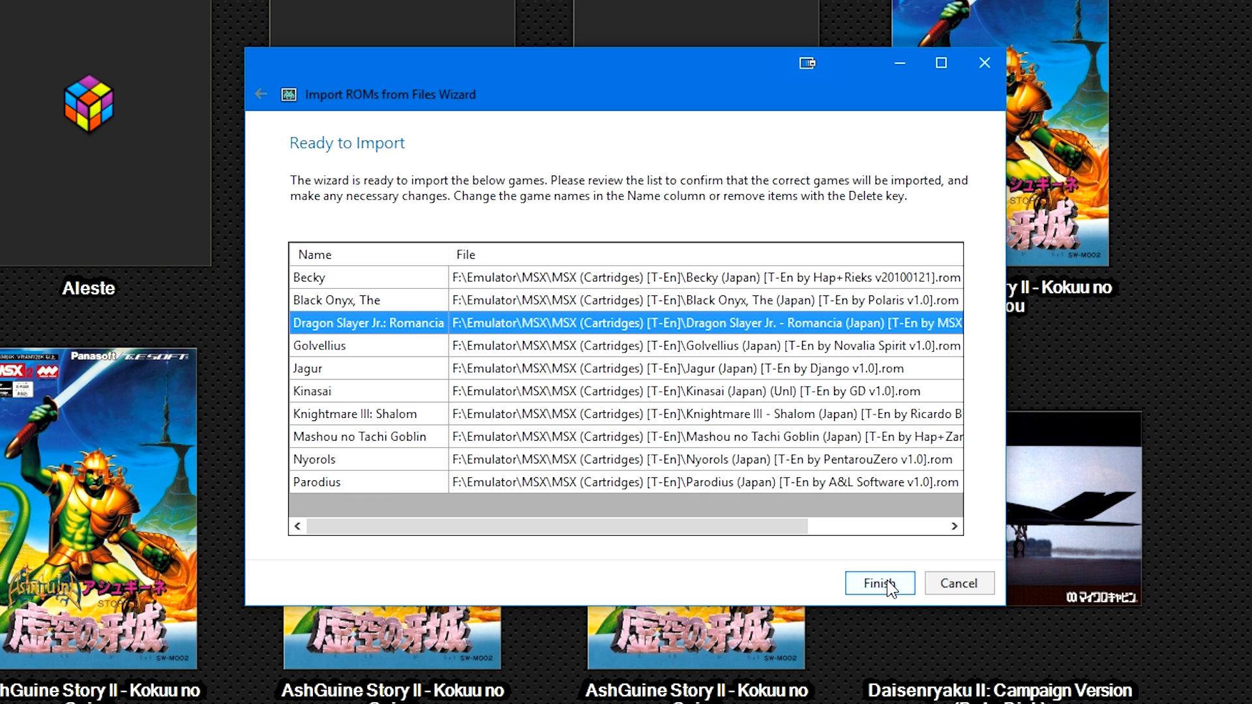
left_click(947, 585)
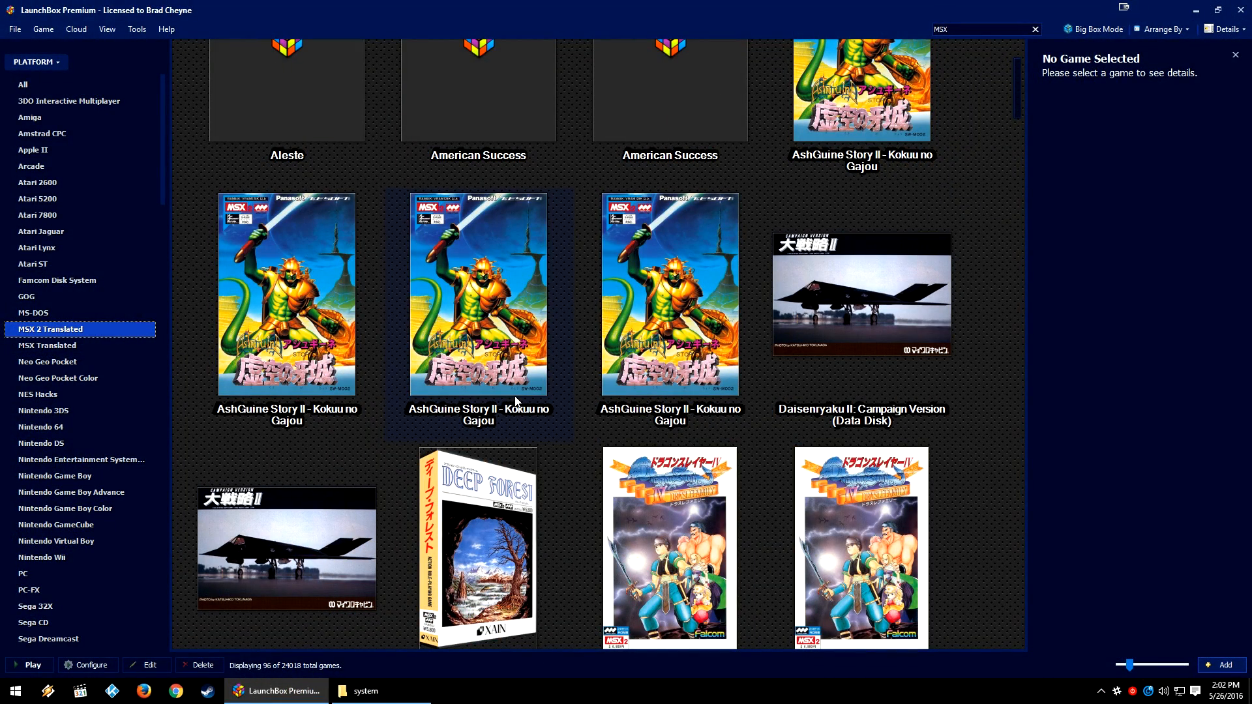
Start a bulk edit of the MSX Translated games with the Platform field set to MSX Translated.
scroll(514, 400, "down", 5)
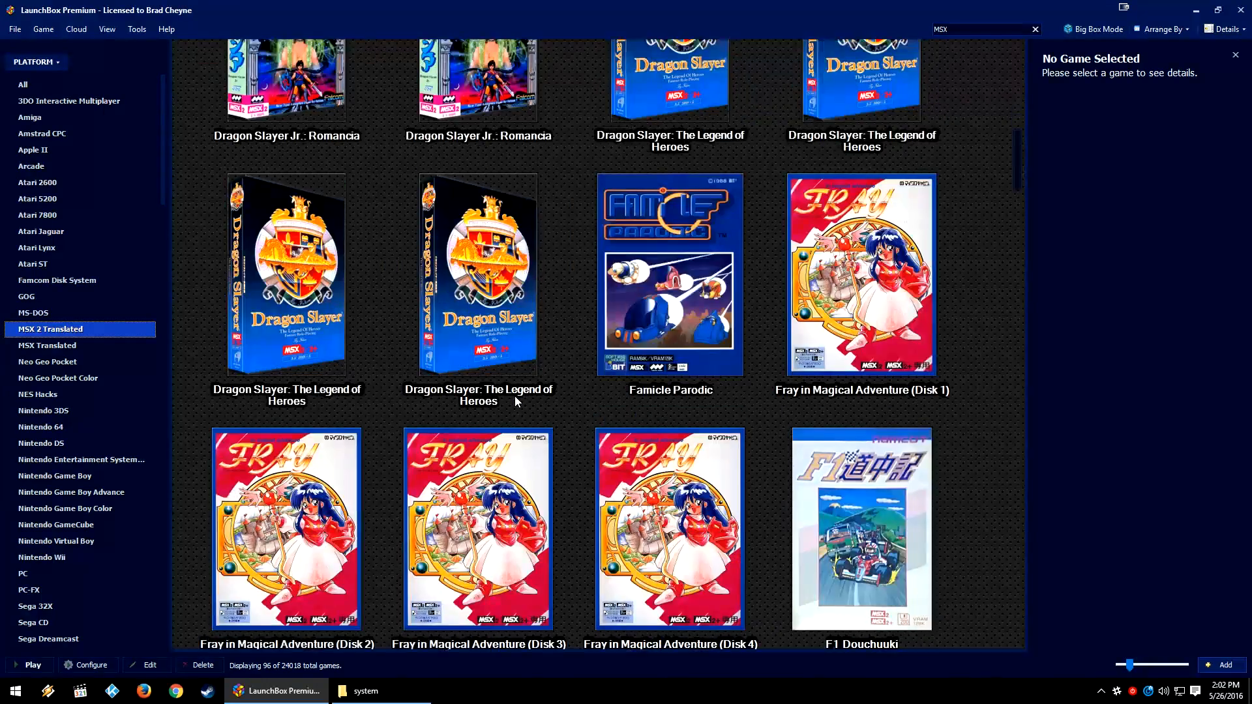
scroll(536, 379, "up", 6)
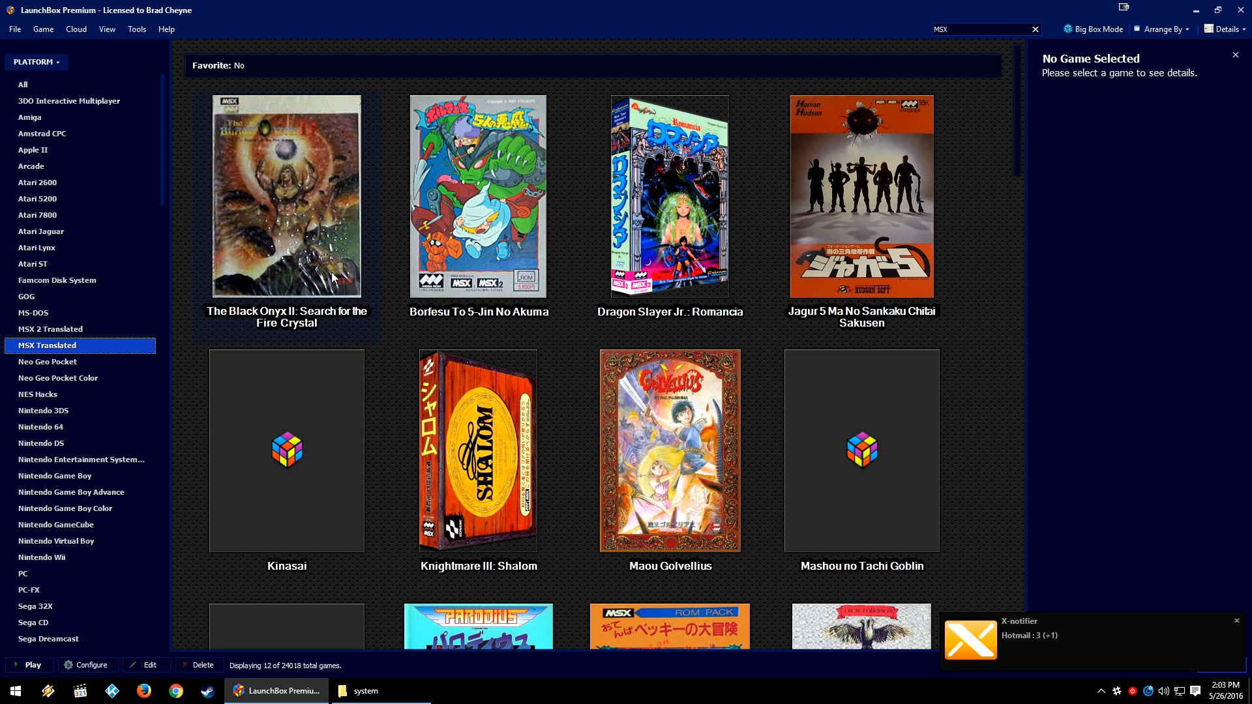
left_click(385, 338)
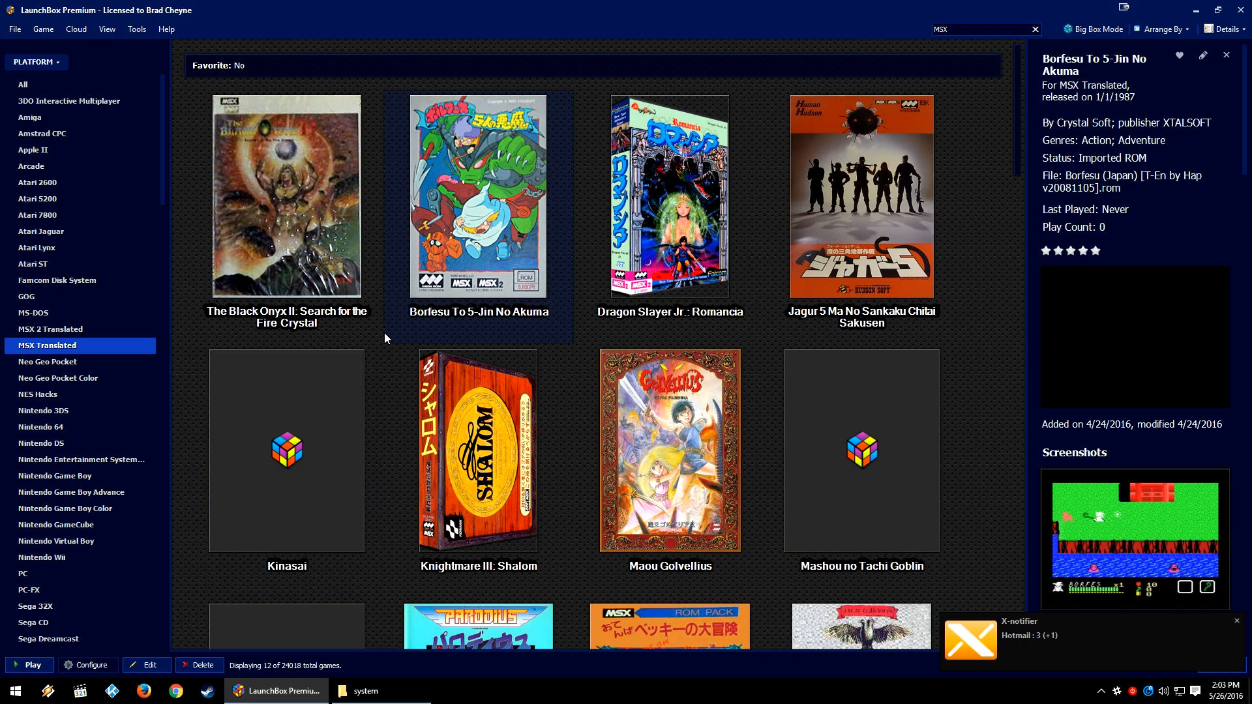
right_click(472, 223)
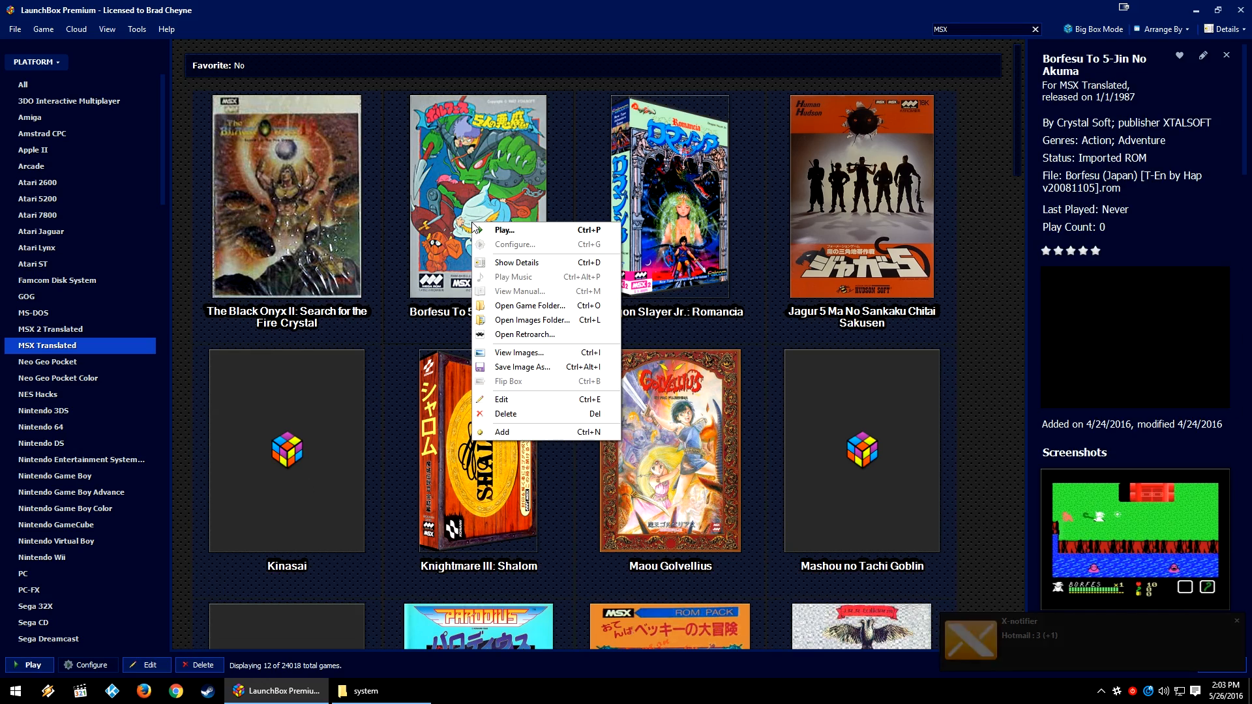
left_click(522, 399)
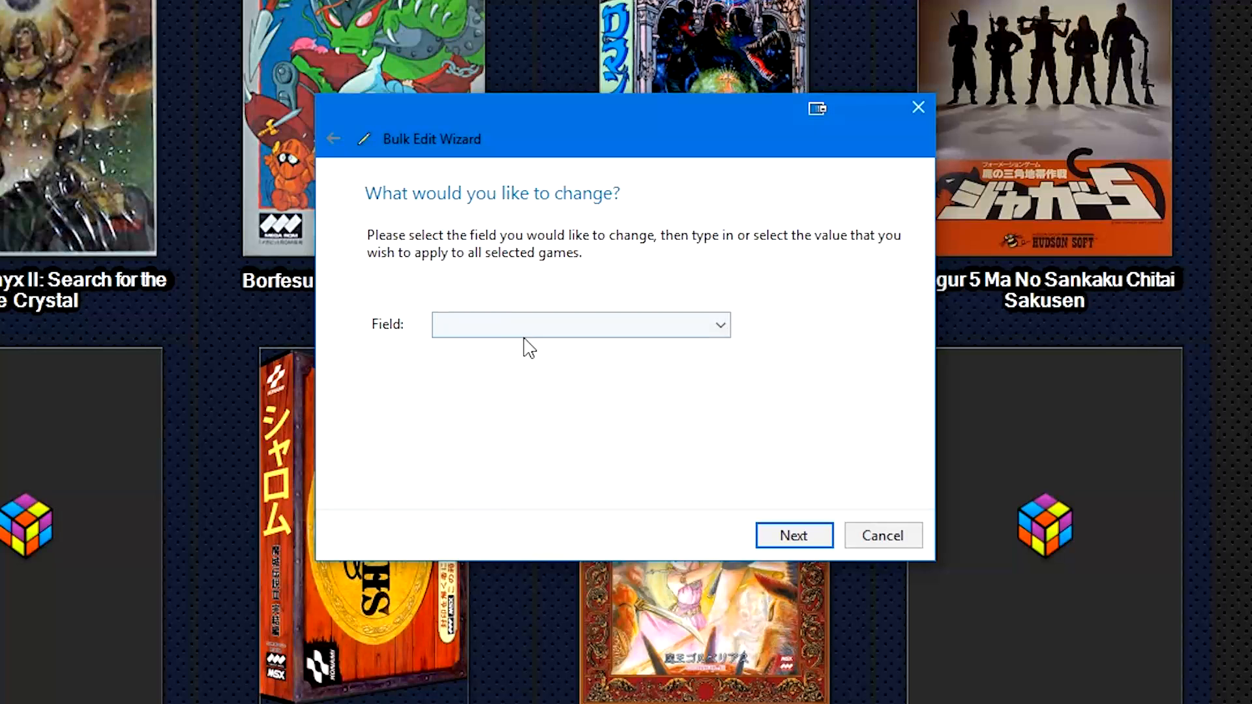
left_click(525, 334)
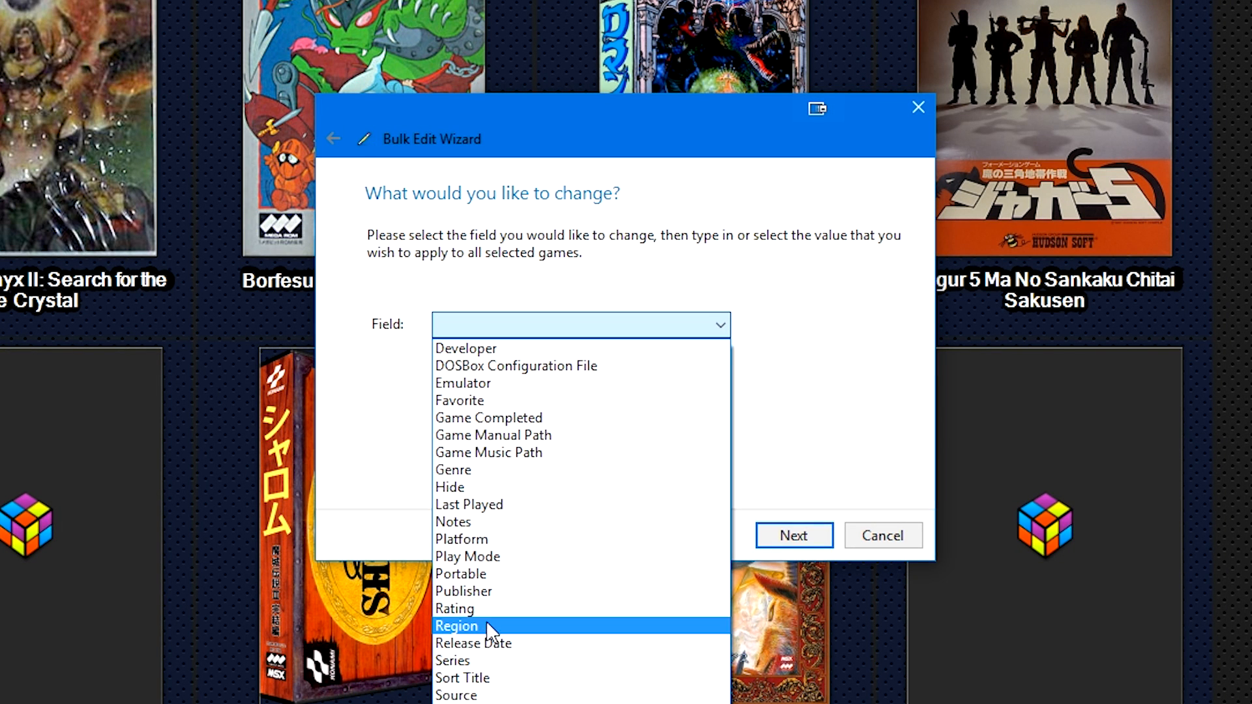
left_click(506, 541)
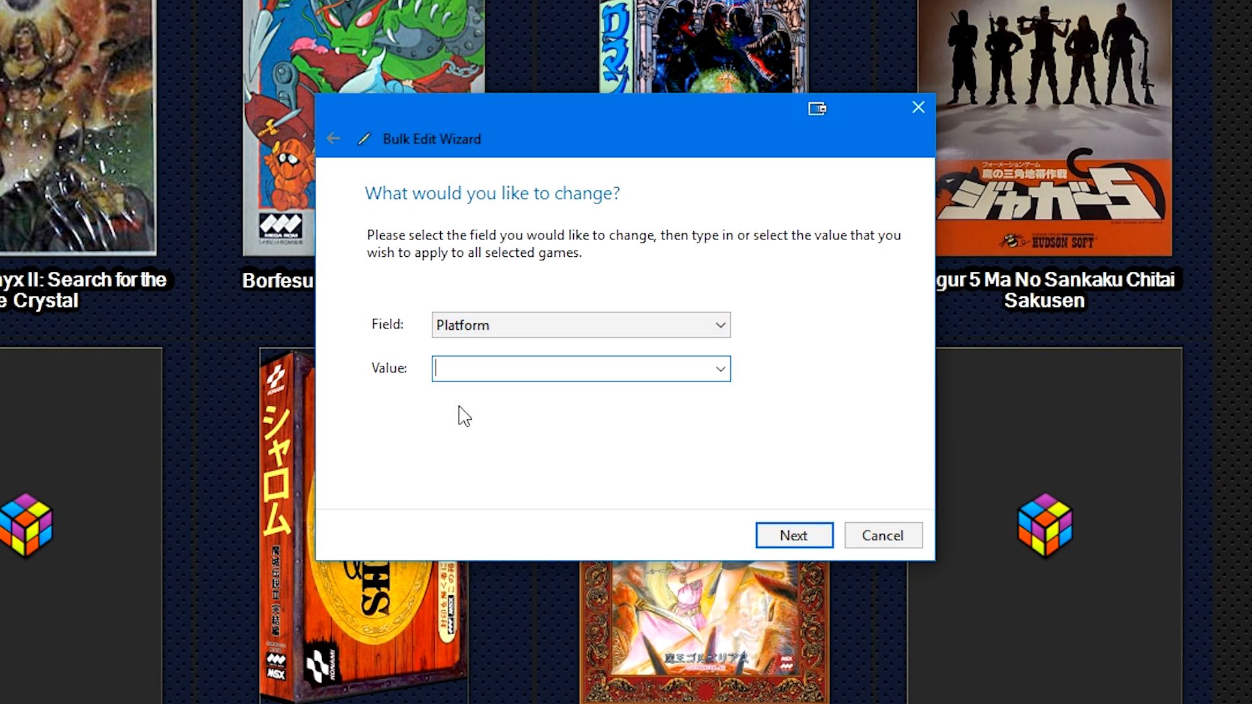
left_click(719, 373)
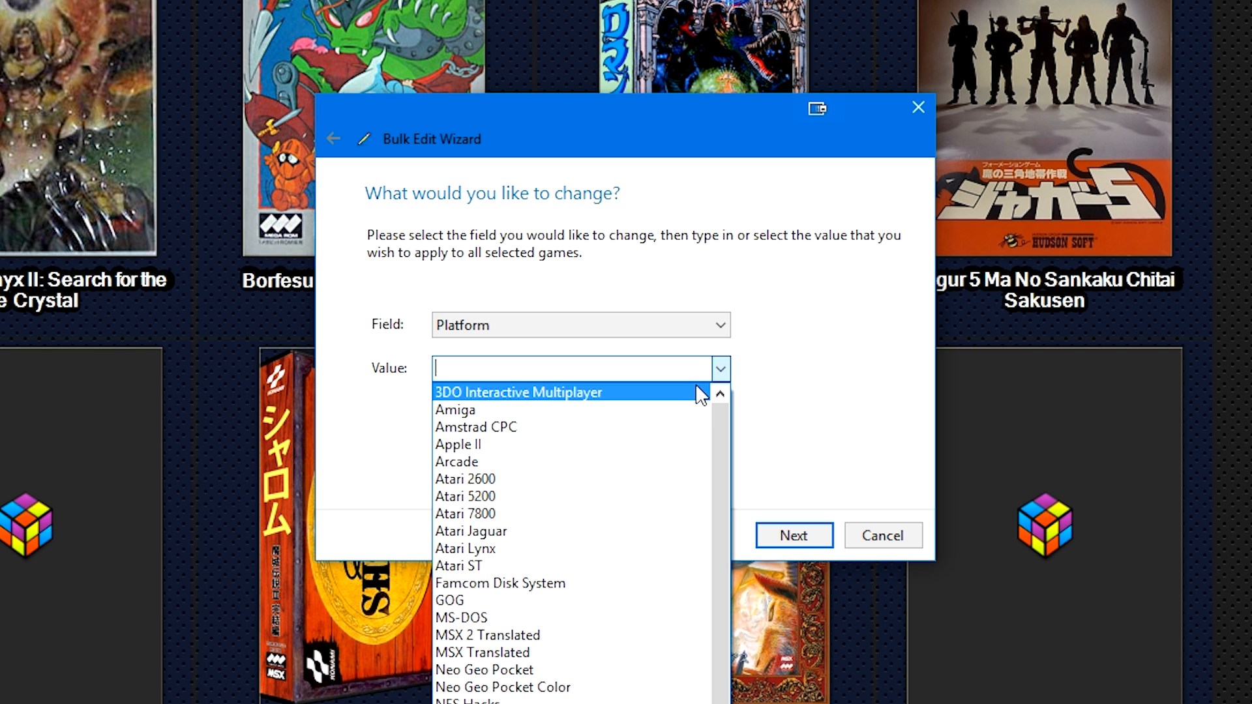
left_click(680, 371)
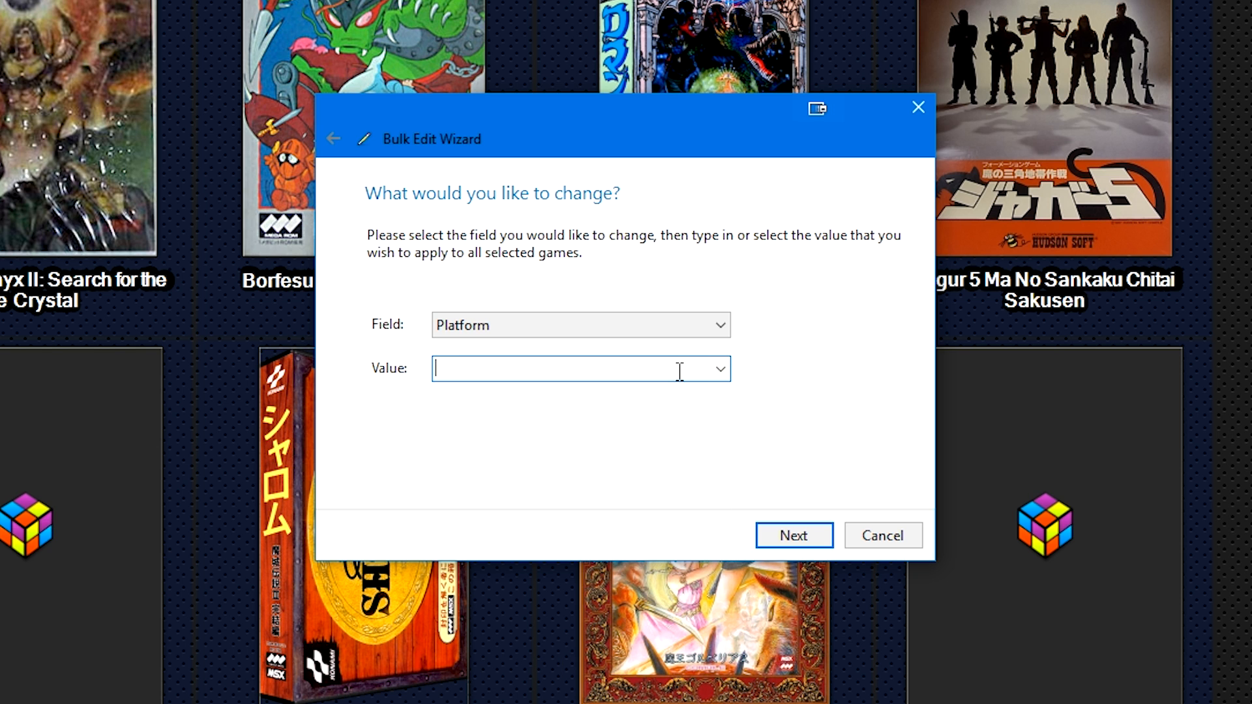
type("MSX Translated")
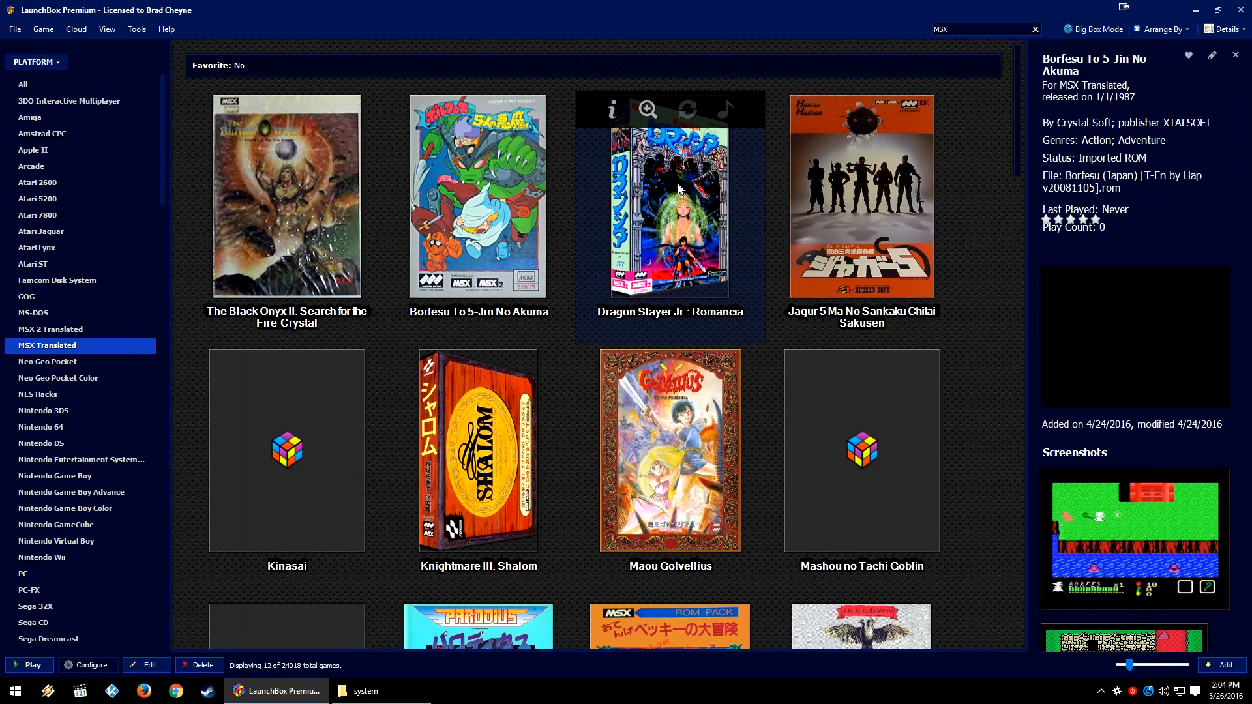
Launch Retroarch on its own from the Dragon Slayer Jr.: Romancia entry and open the Core Updater within the Online Updater.
right_click(679, 191)
left_click(714, 330)
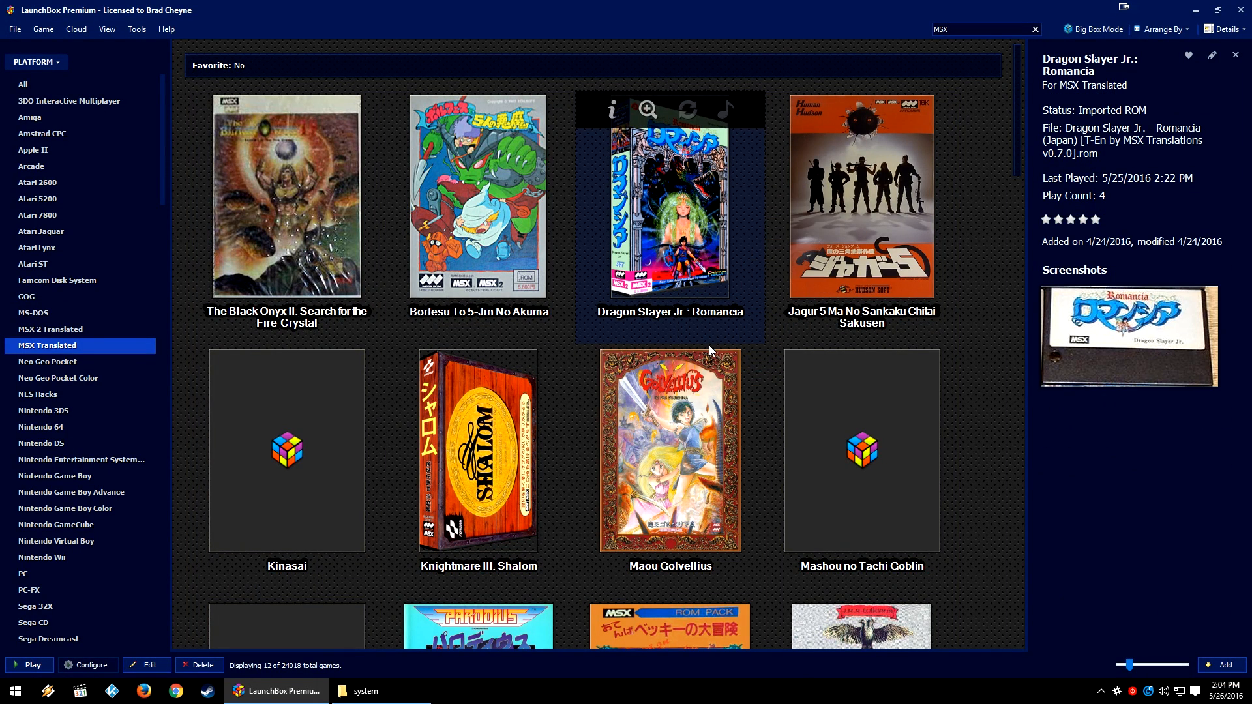
key("Down")
key("Down")
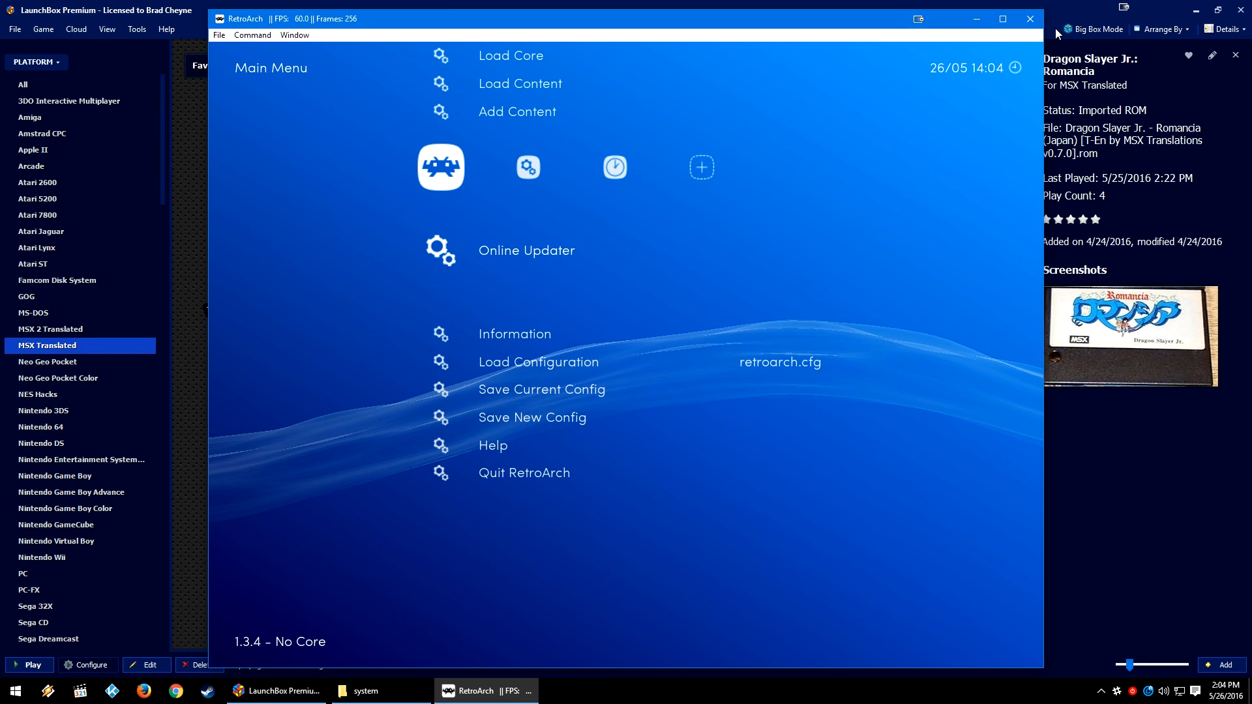
key("Return")
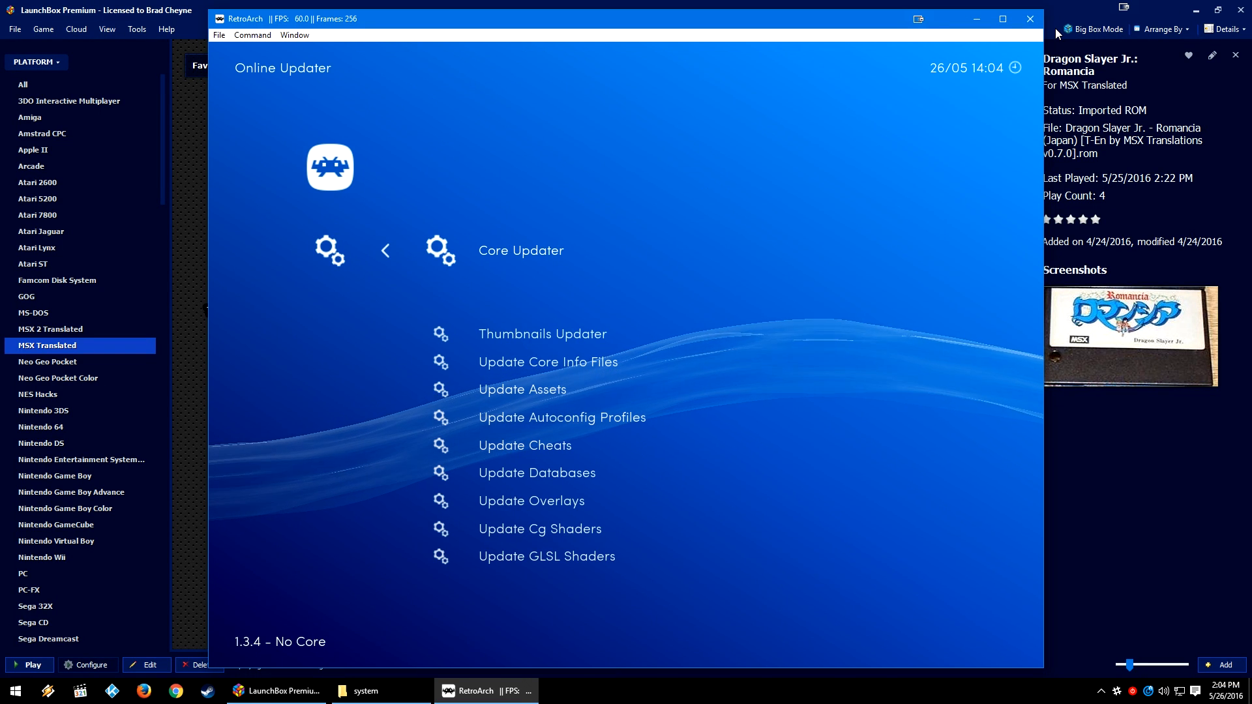
key("Return")
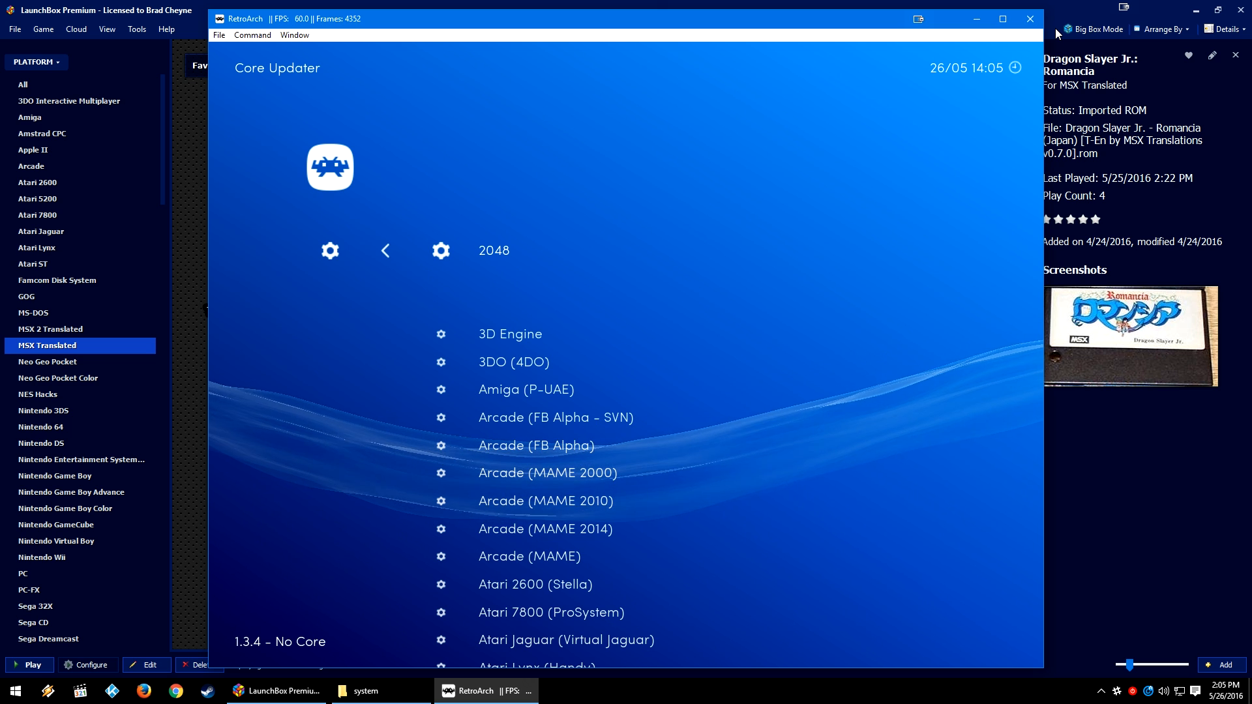
Download the MSX/SVI/ColecoVision/SG-1000 (blueMSX) core in the Core Updater and close RetroArch.
key("Down")
key("Down")
key("Down")
key("Down")
key("Down")
key("Down")
key("Down")
key("Down")
key("Down")
key("Down")
key("Down")
key("Down")
key("Down")
key("Down")
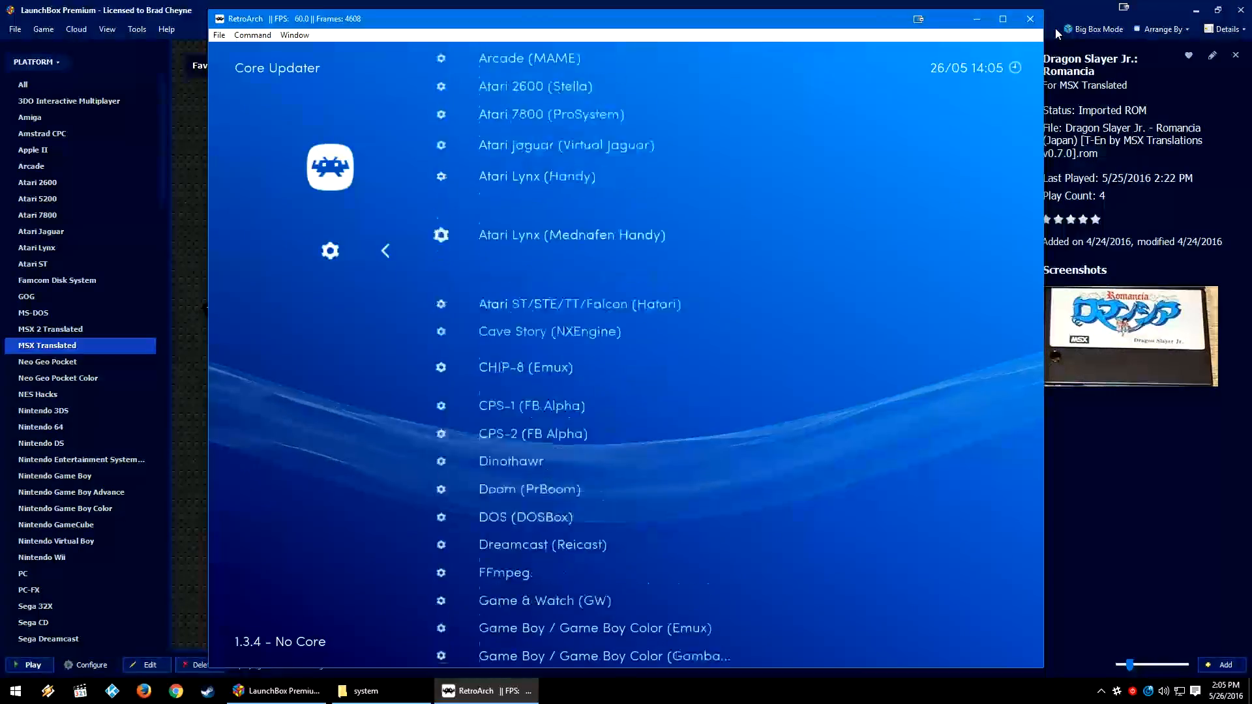
key("Down")
key("Down")
key("Down")
key("Down")
key("Down")
key("Down")
key("Down")
key("Down")
key("Down")
key("Down")
key("Down")
key("Down")
key("Down")
key("Down")
key("Down")
key("Down")
key("Down")
key("Down")
key("Down")
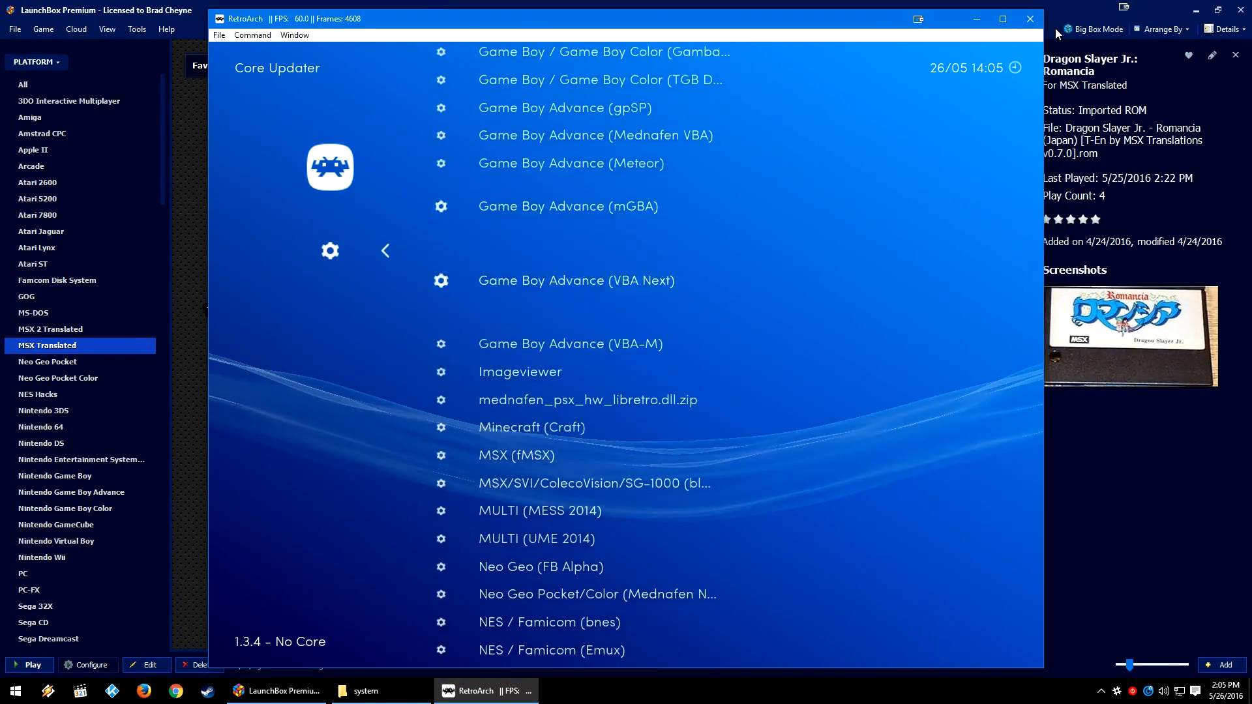
key("Down")
key("Down")
key("Down")
key("Down")
key("Down")
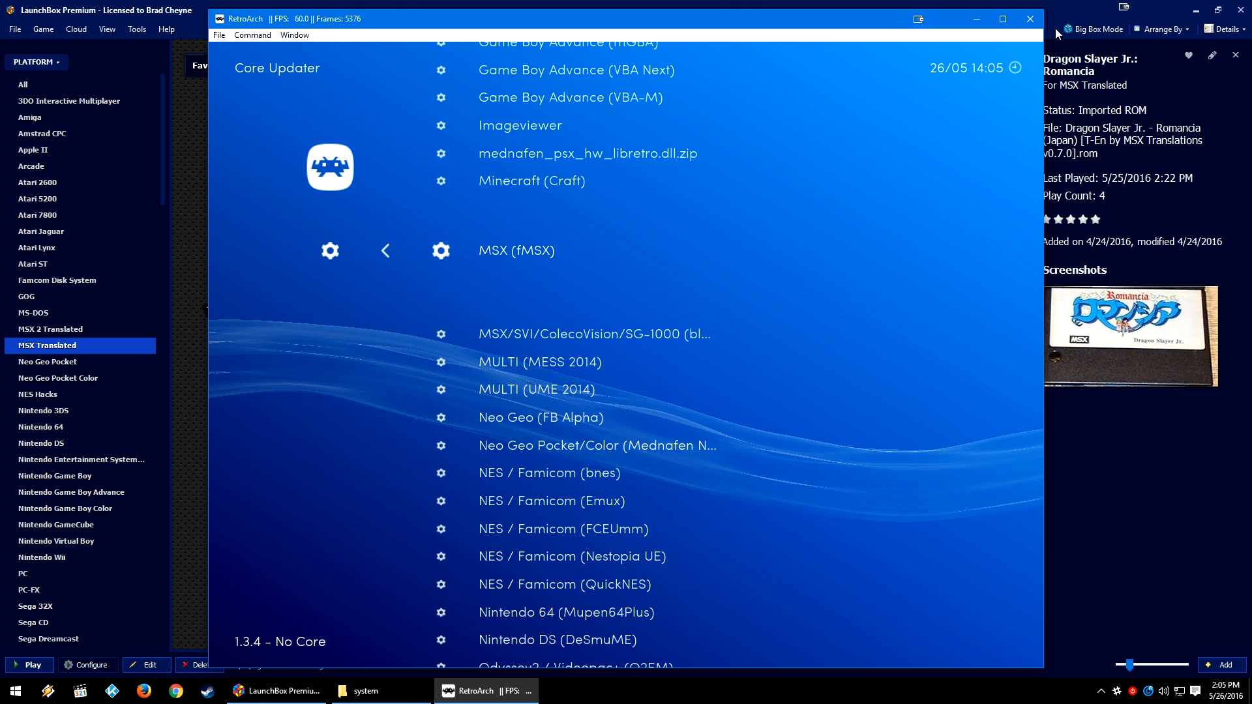
key("Down")
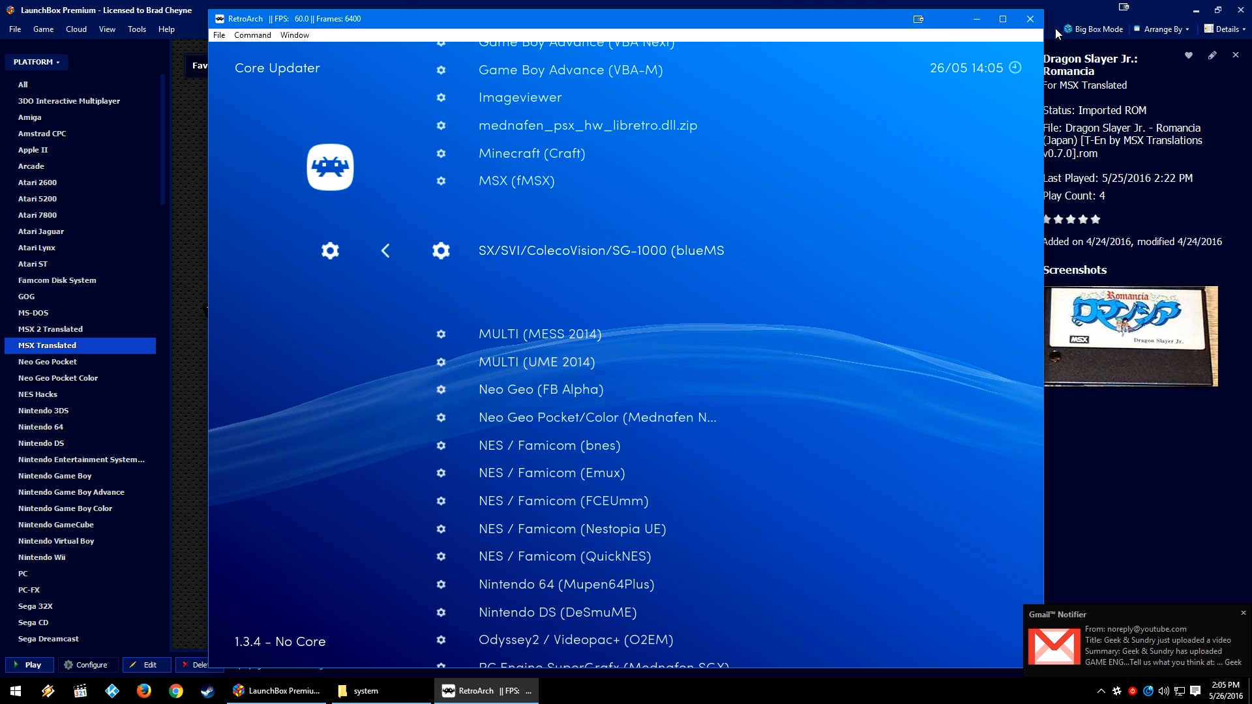
key("Return")
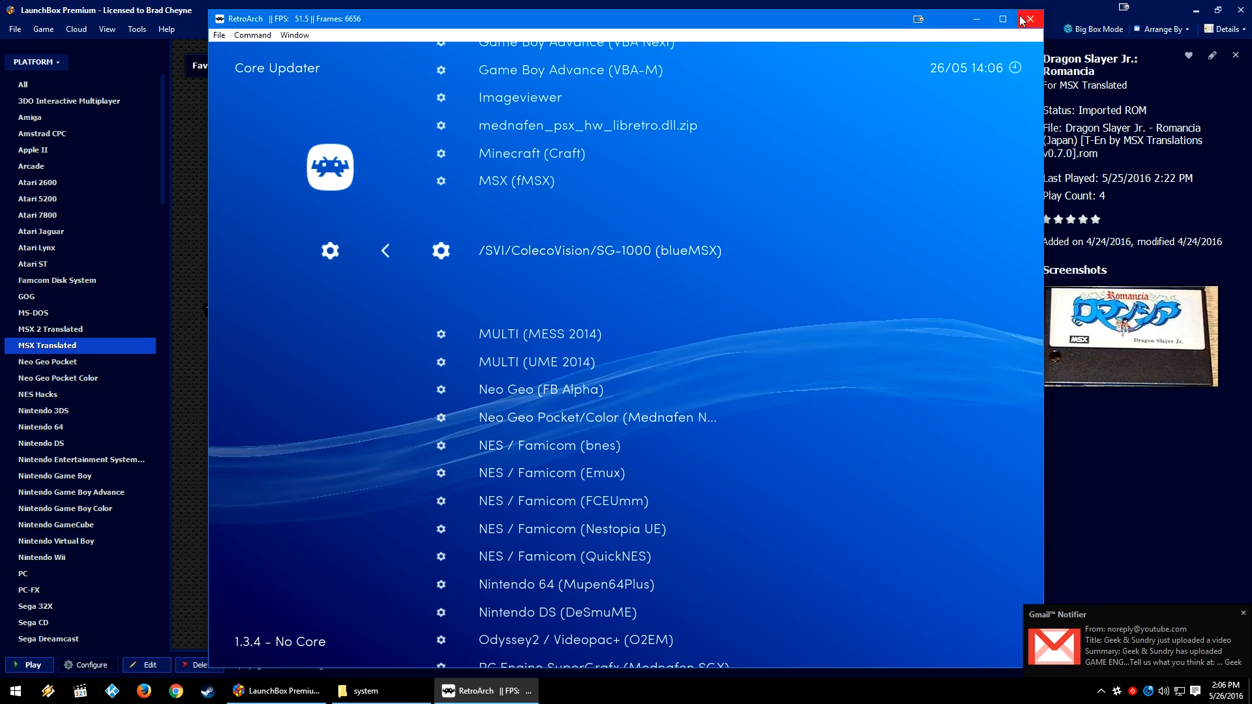
left_click(1023, 19)
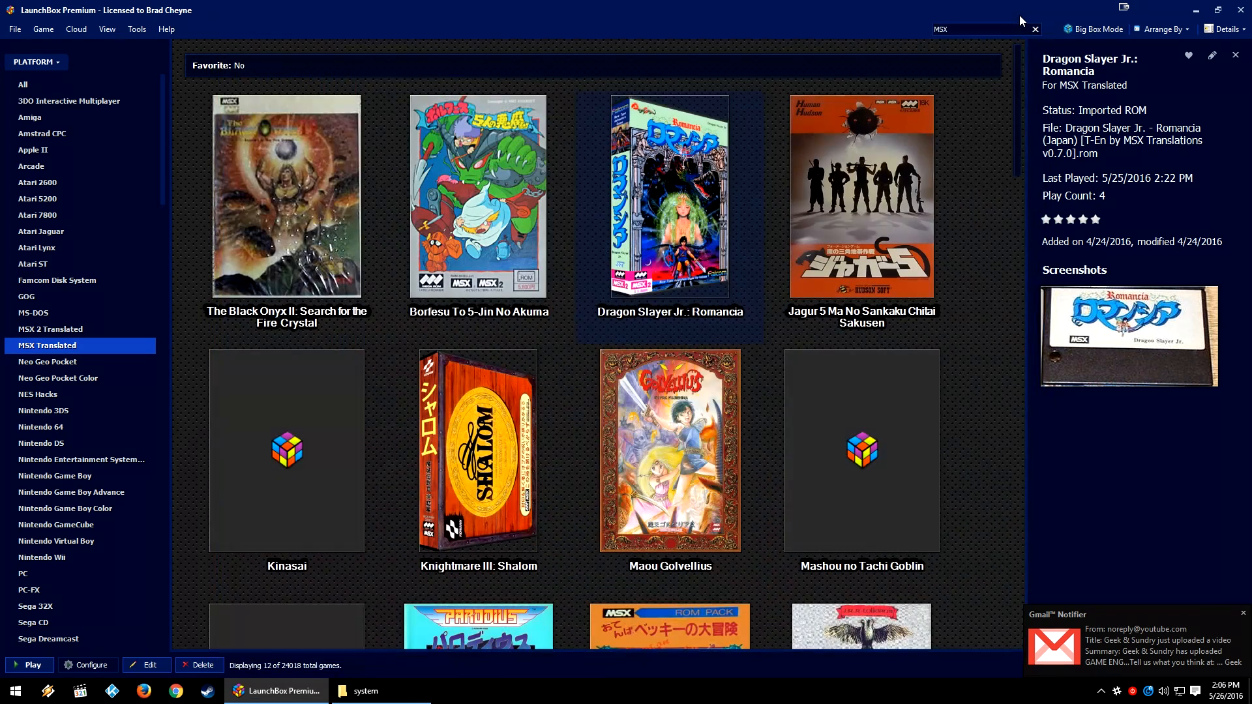
Switch to File Explorer and open the Machines folder inside the system folder of RetroArch 5-23-16.
left_click(1188, 7)
left_click(365, 691)
key("BackSpace")
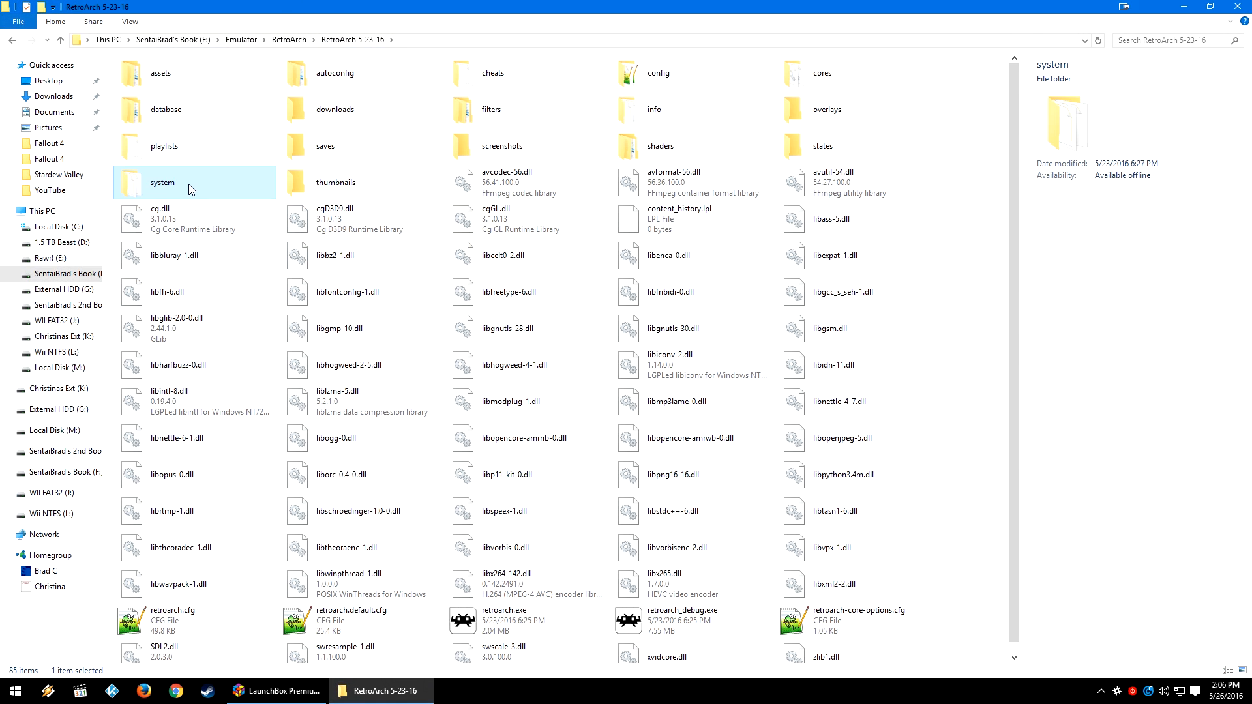
double_click(191, 186)
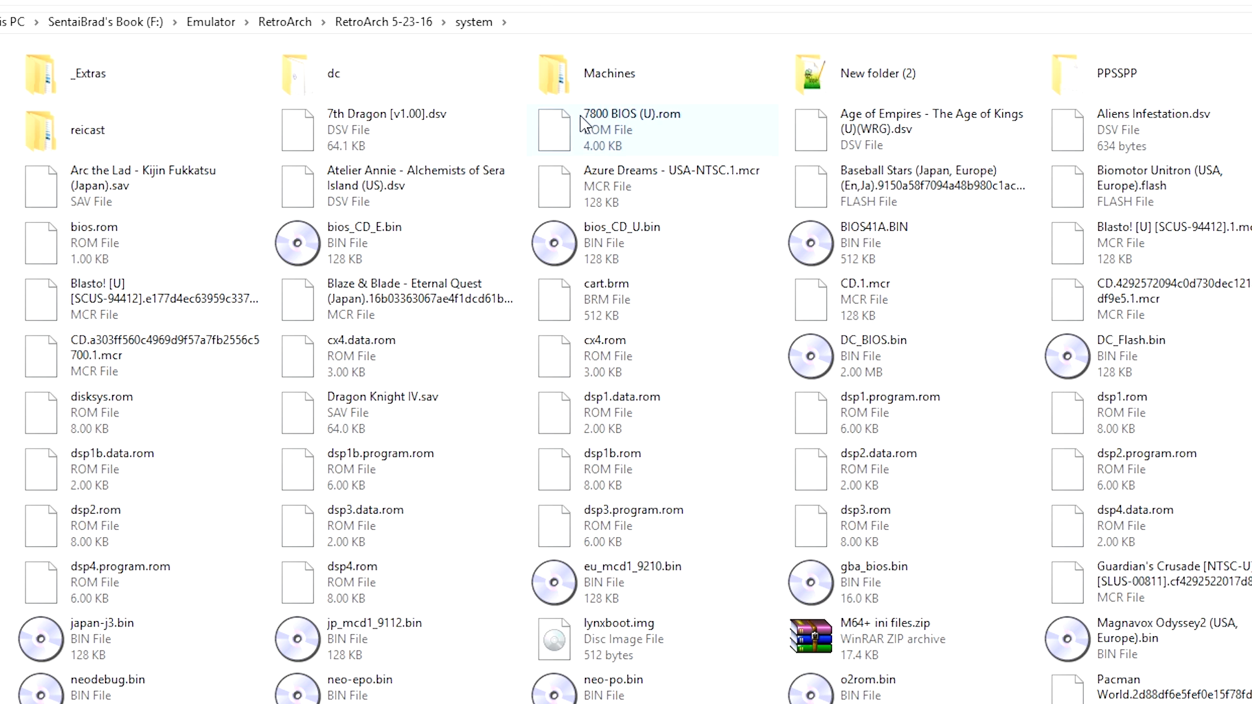
left_click(613, 81)
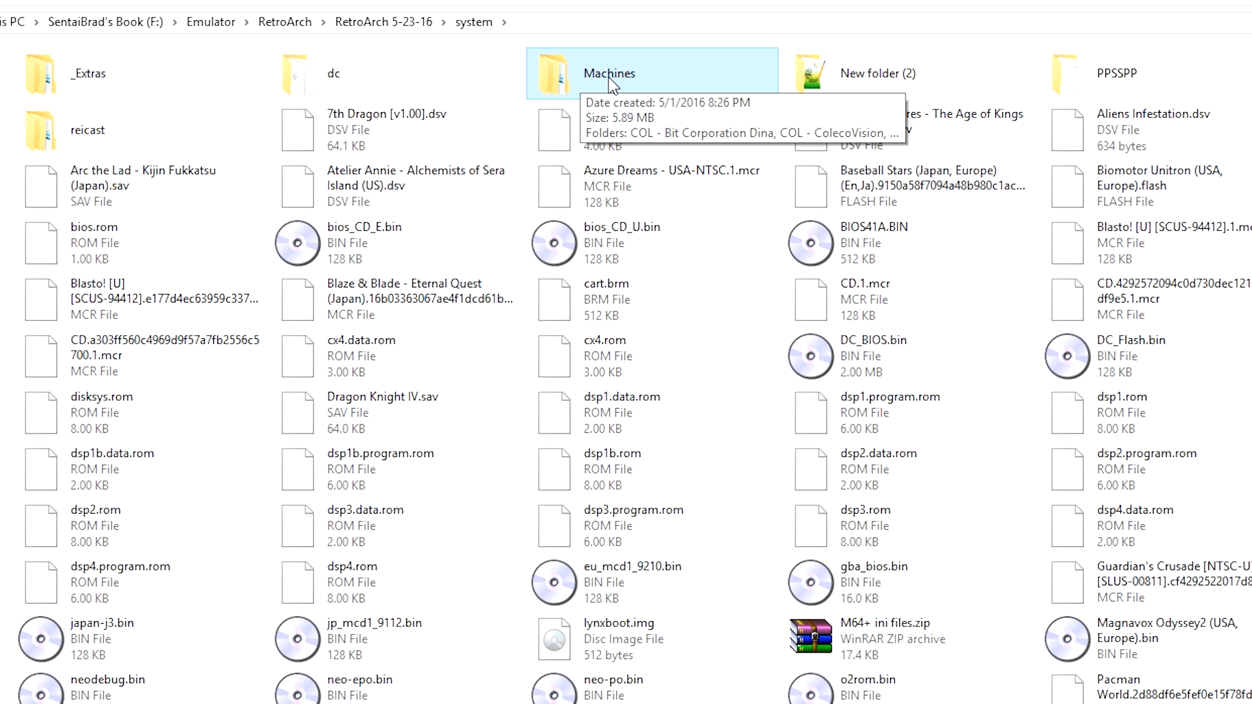
double_click(608, 77)
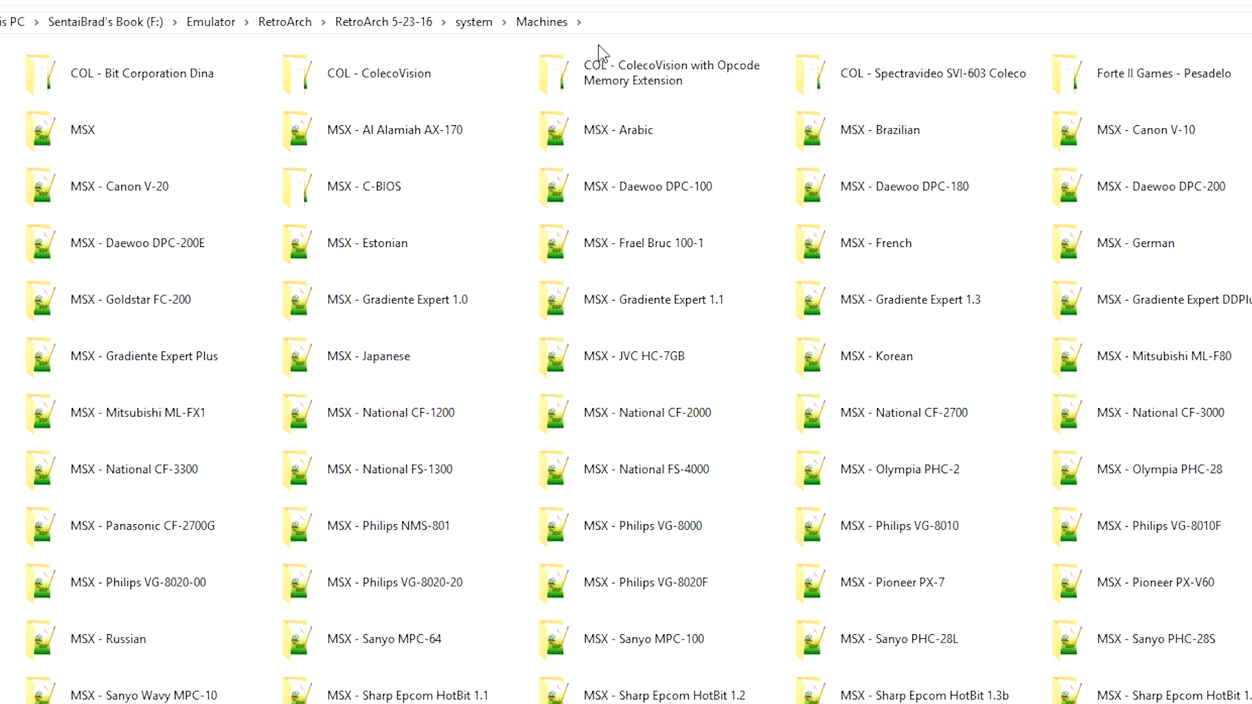
Inspect the contents of the MSX folder and another machine folder inside Machines, returning to Machines after each.
left_click(591, 134)
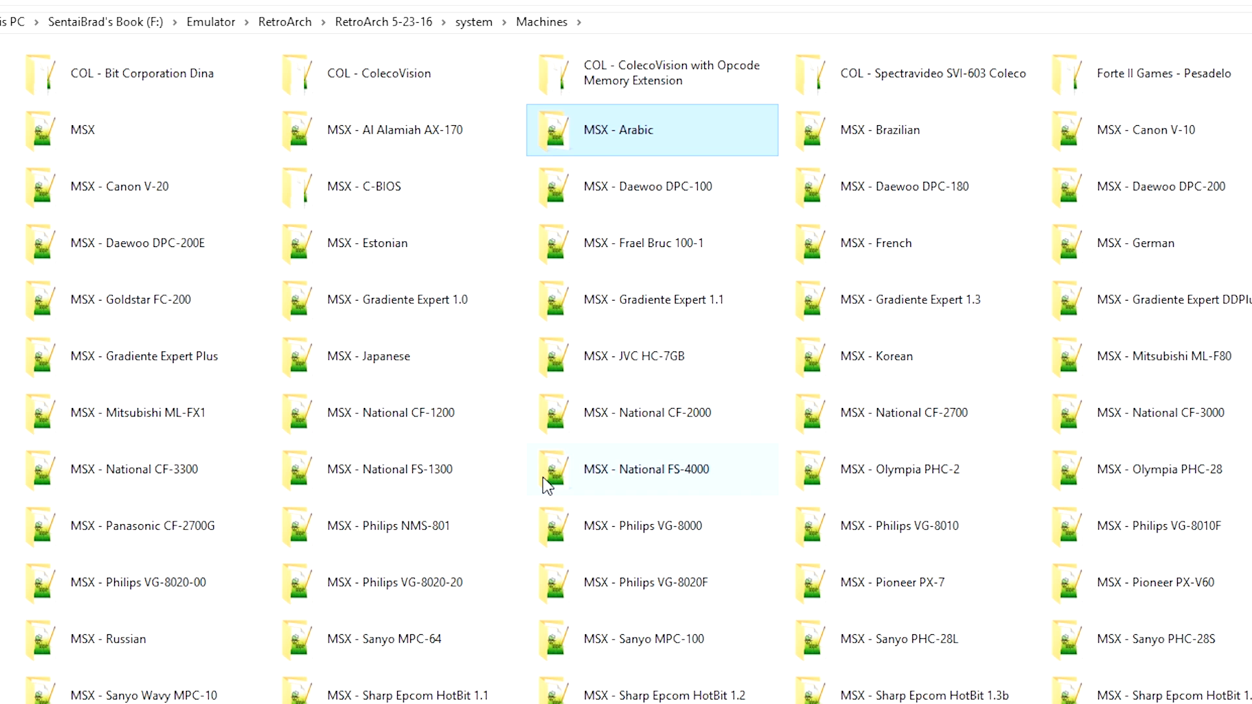
double_click(215, 156)
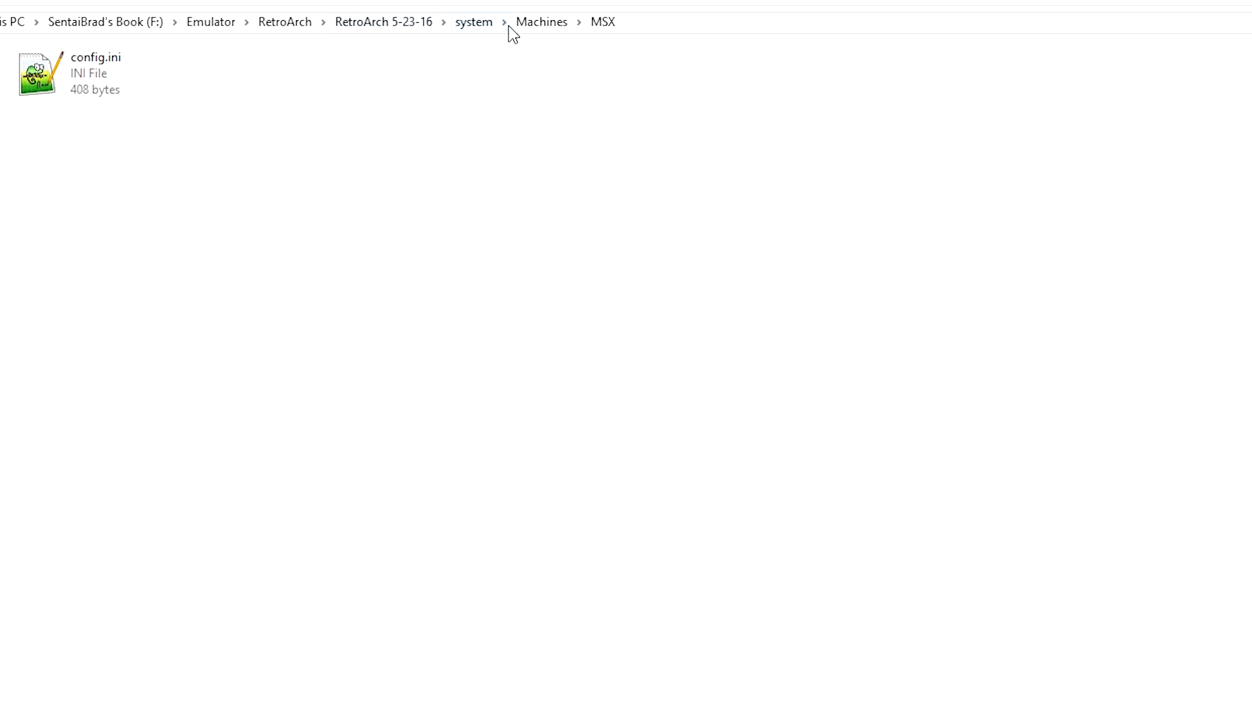
left_click(536, 23)
double_click(679, 344)
left_click(538, 22)
Inspect the BIOS ROM files in the MSX2+ - C-BIOS folder and look through the list of machine folders in Machines.
scroll(606, 347, "down", 10)
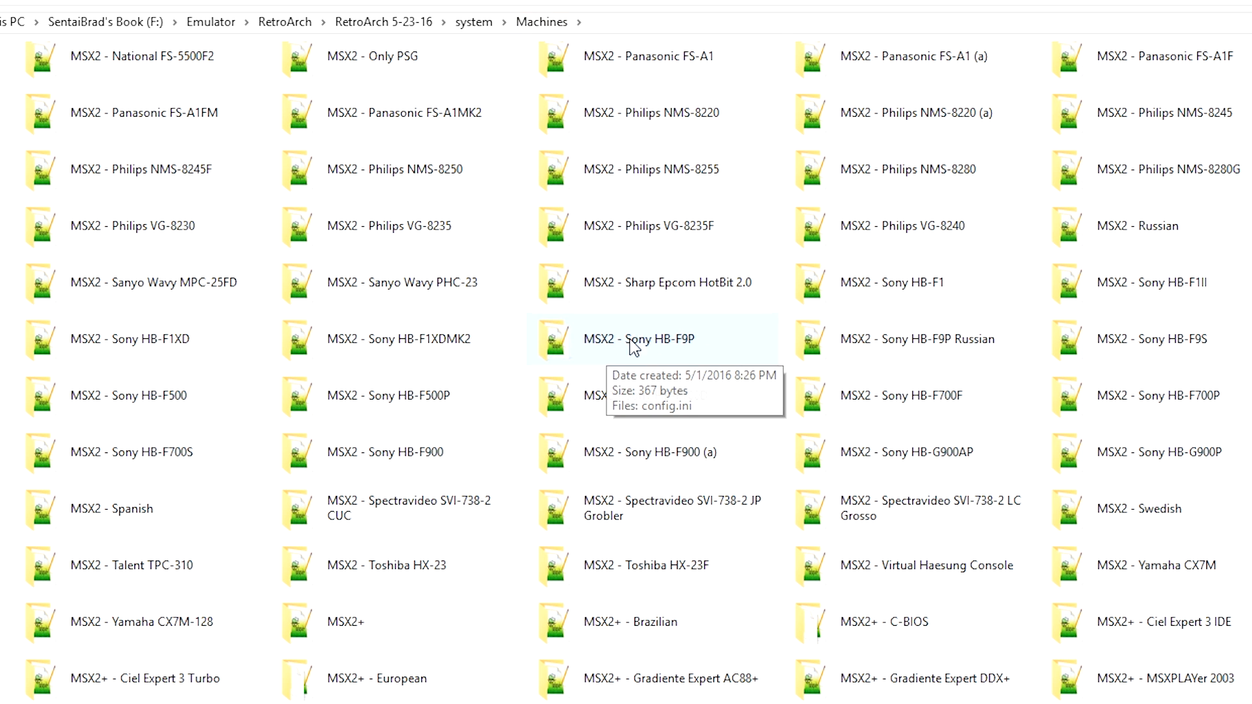
double_click(900, 621)
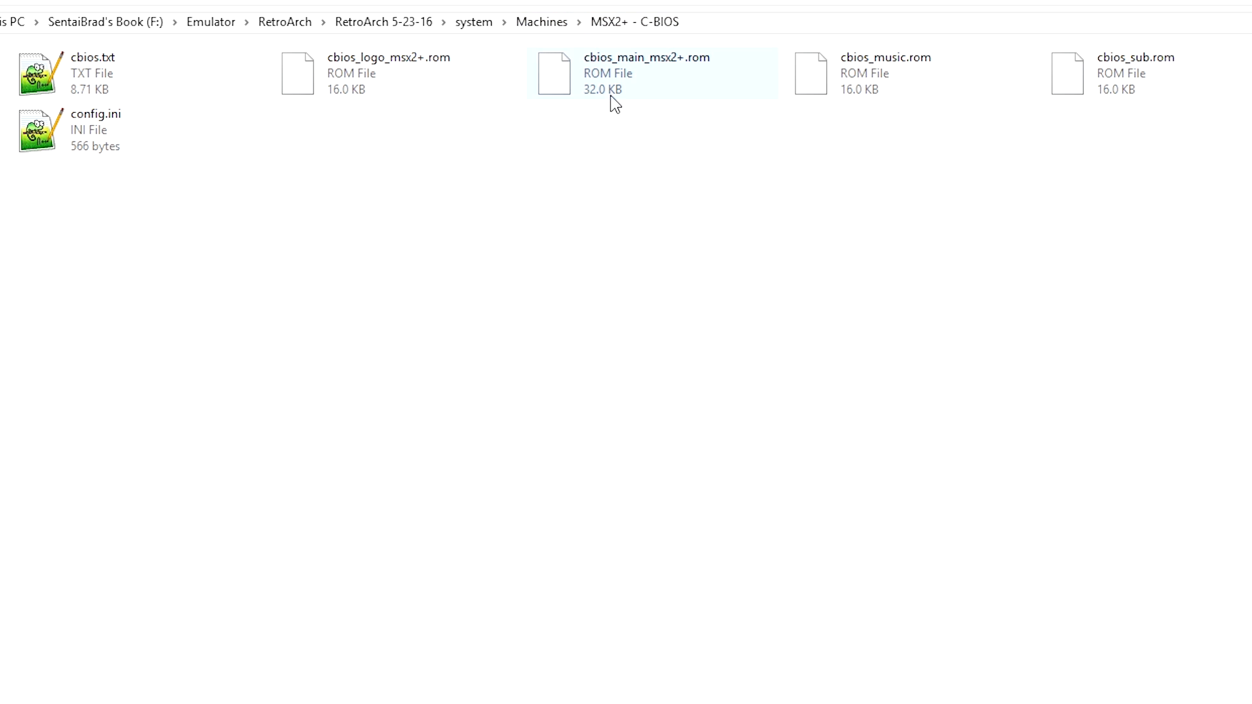
left_click(540, 23)
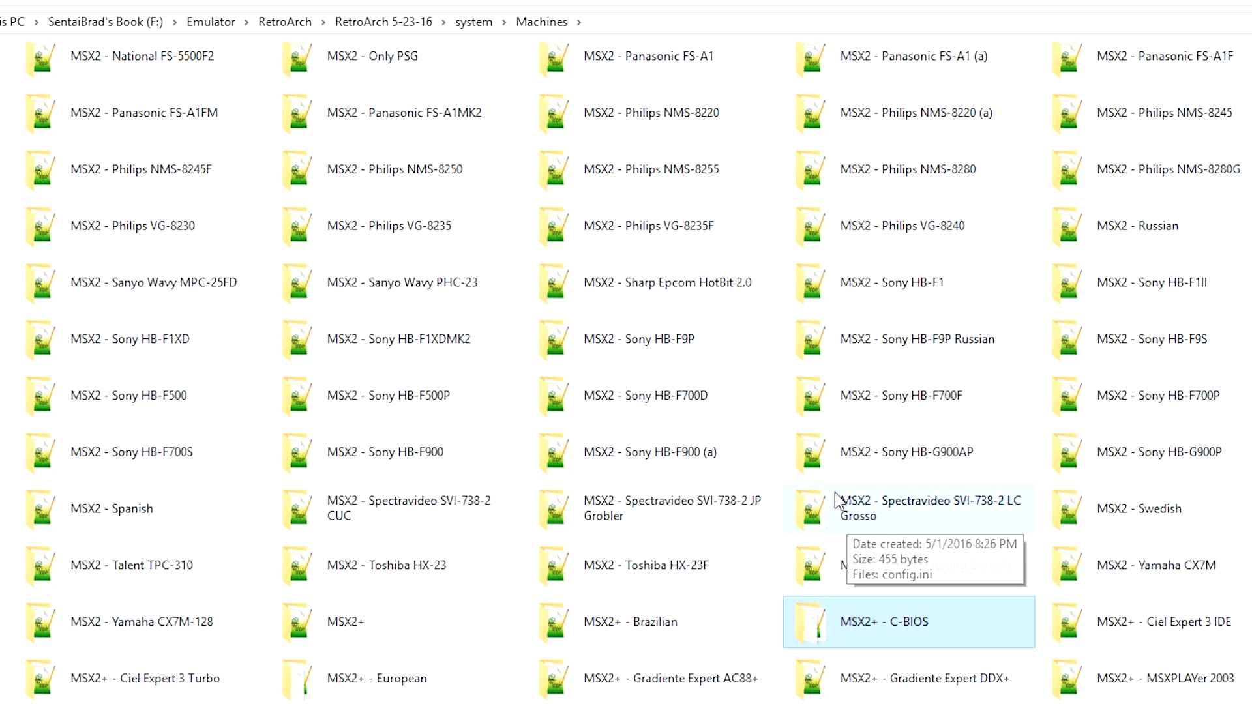
scroll(819, 455, "up", 10)
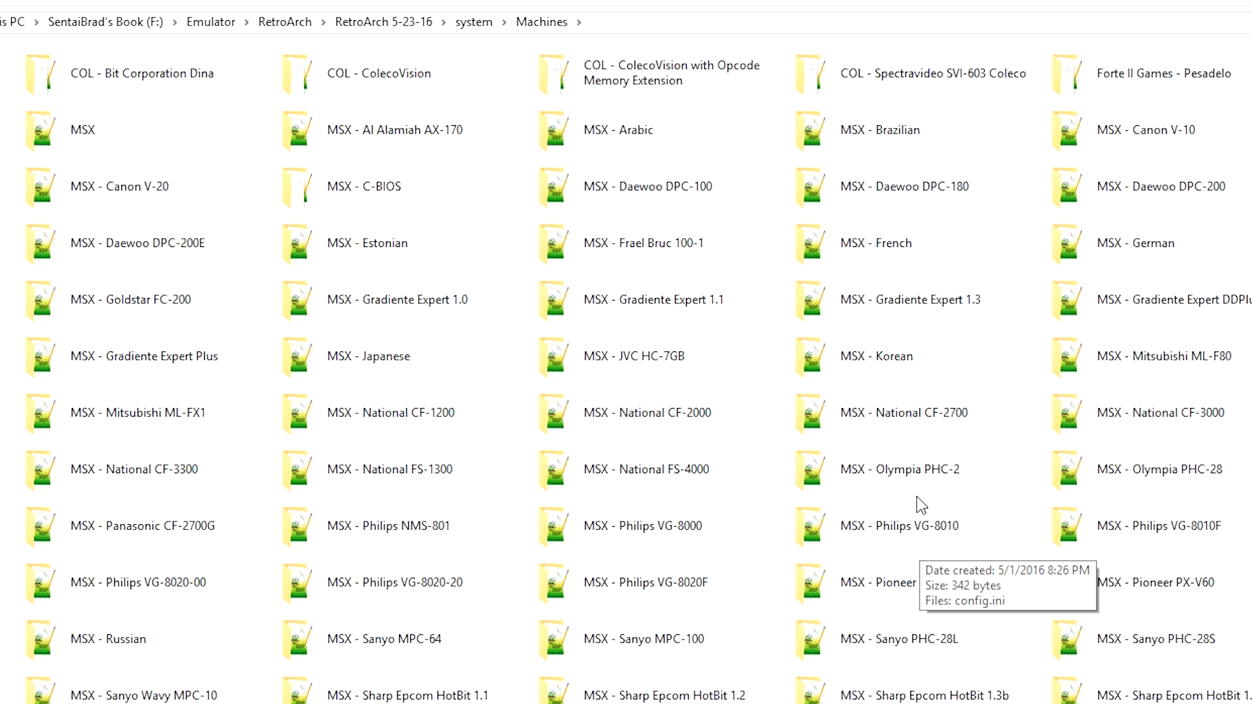
scroll(919, 483, "down", 10)
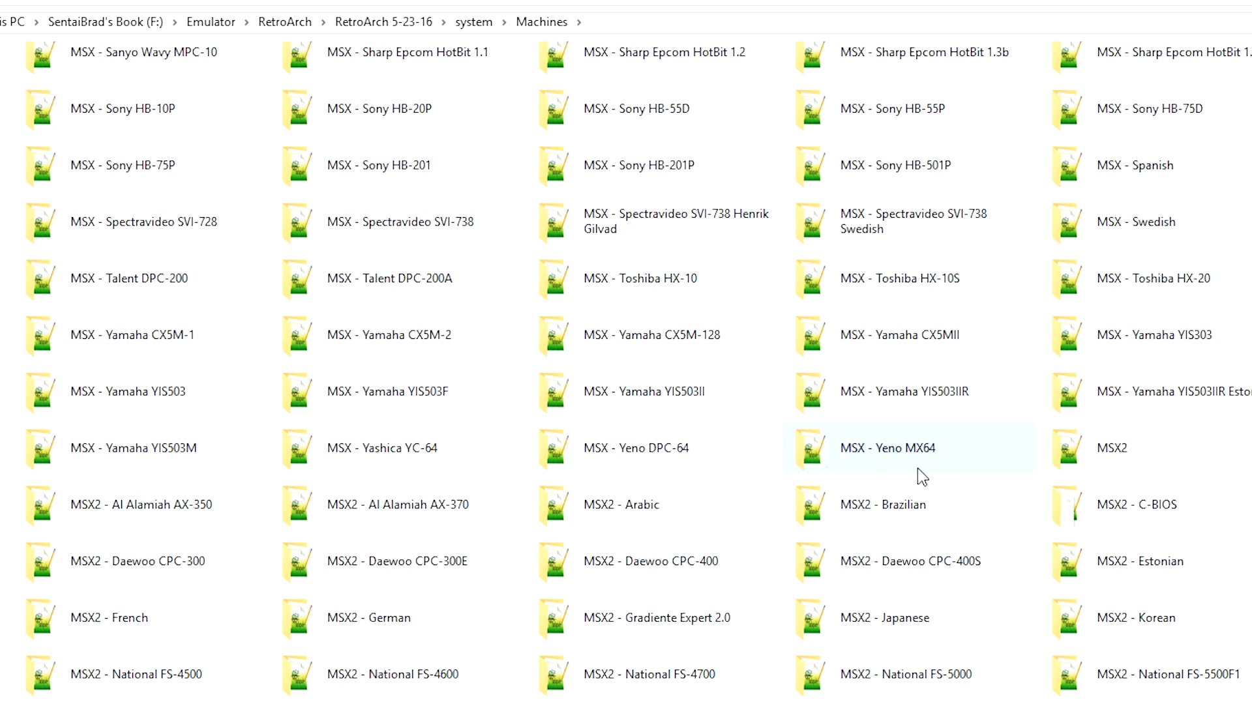
scroll(921, 476, "down", 11)
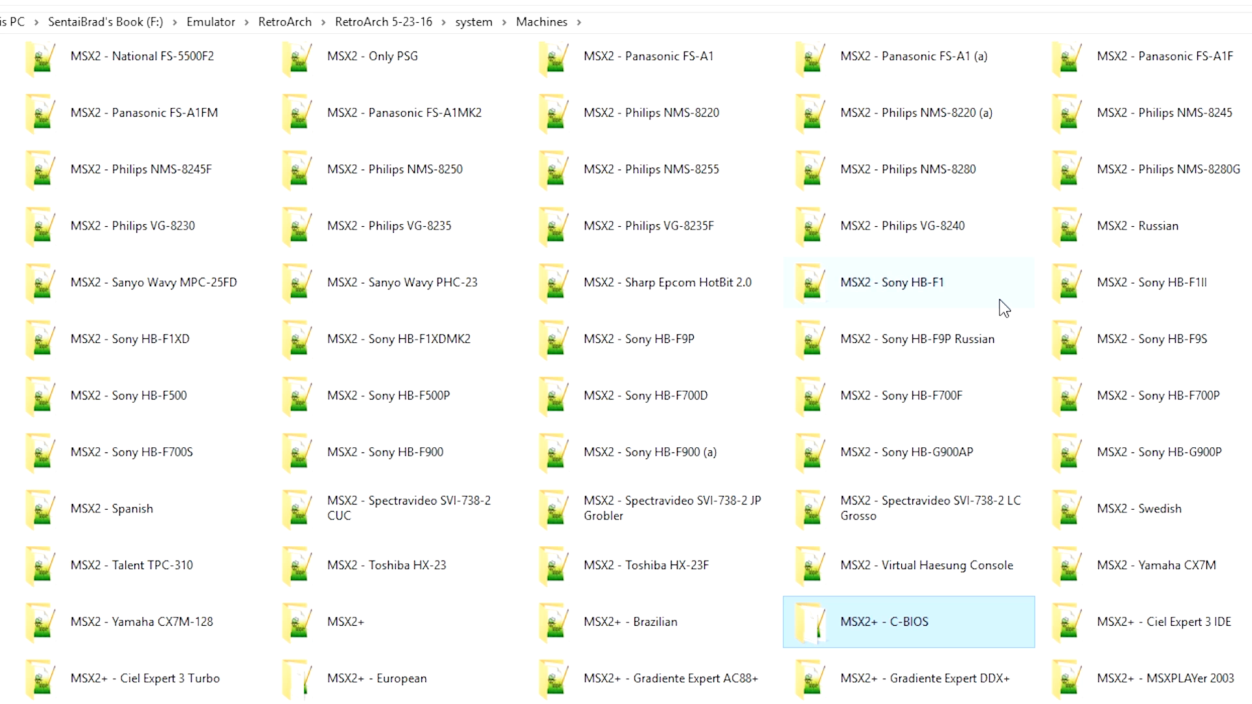
mouse_move(999, 297)
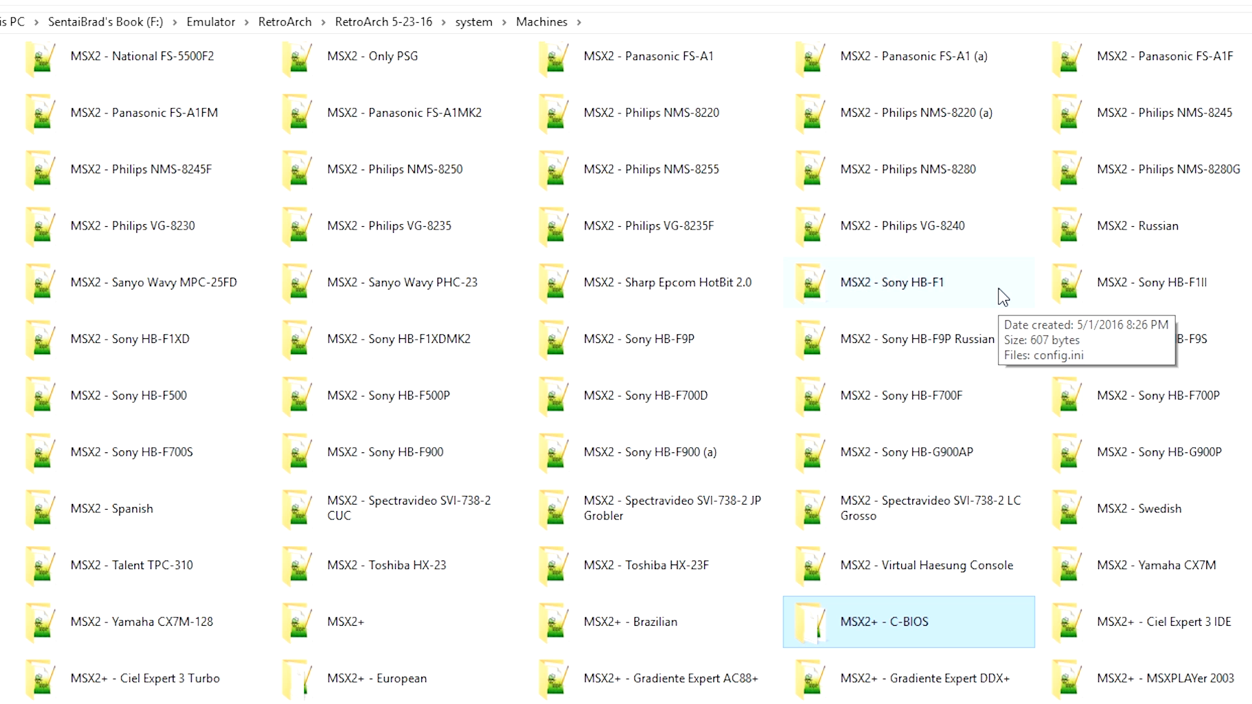
Go to the info folder of RetroArch 5-23-16 and open bluemsx_libretro.info in the text editor.
left_click(406, 24)
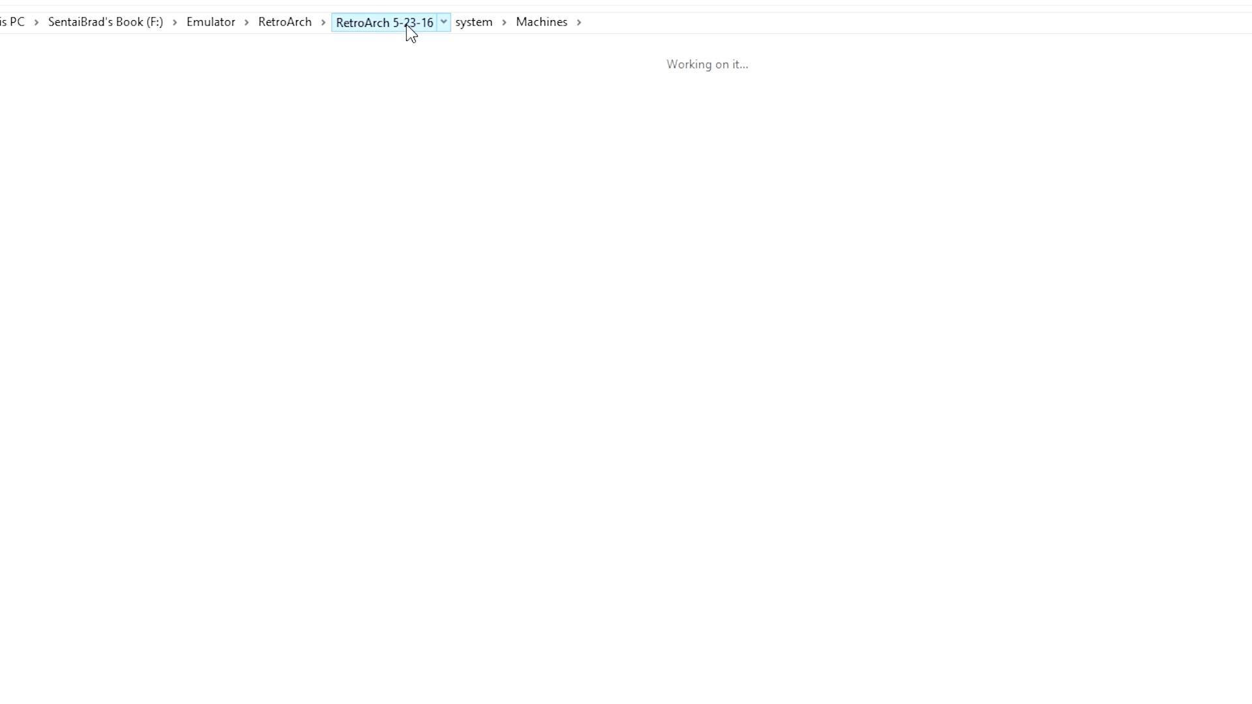
double_click(857, 130)
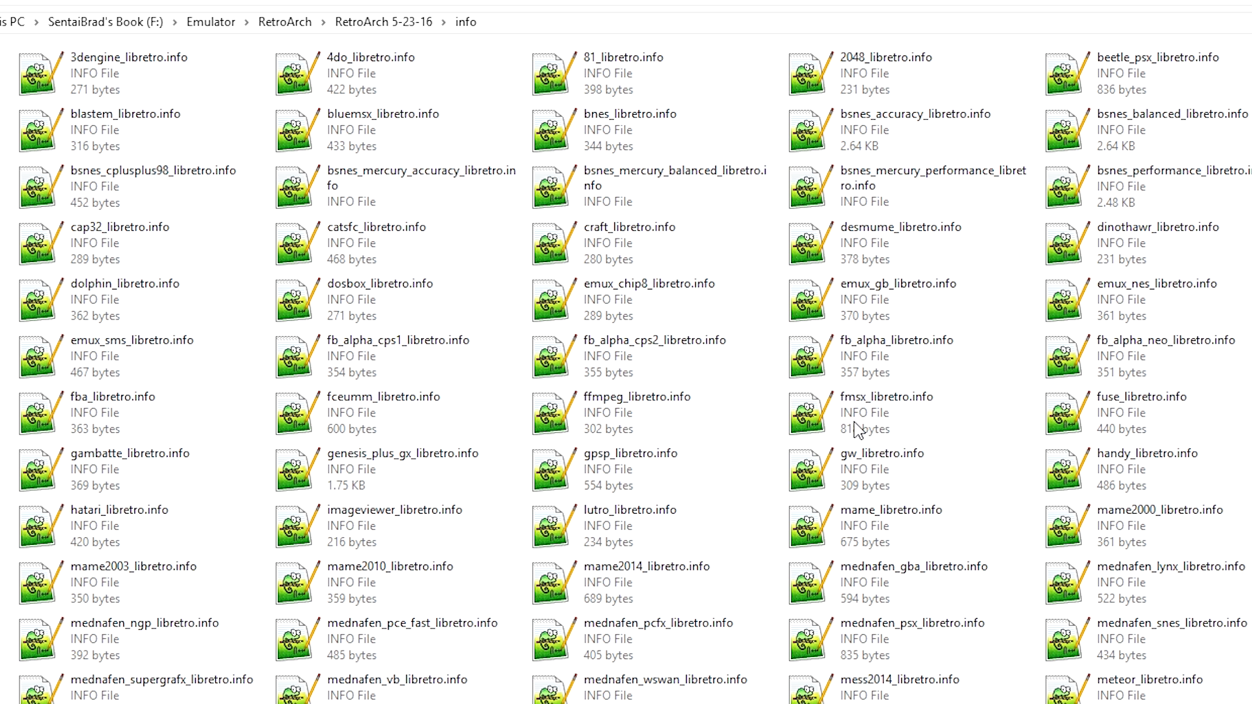
mouse_move(859, 482)
left_click(428, 117)
mouse_move(368, 124)
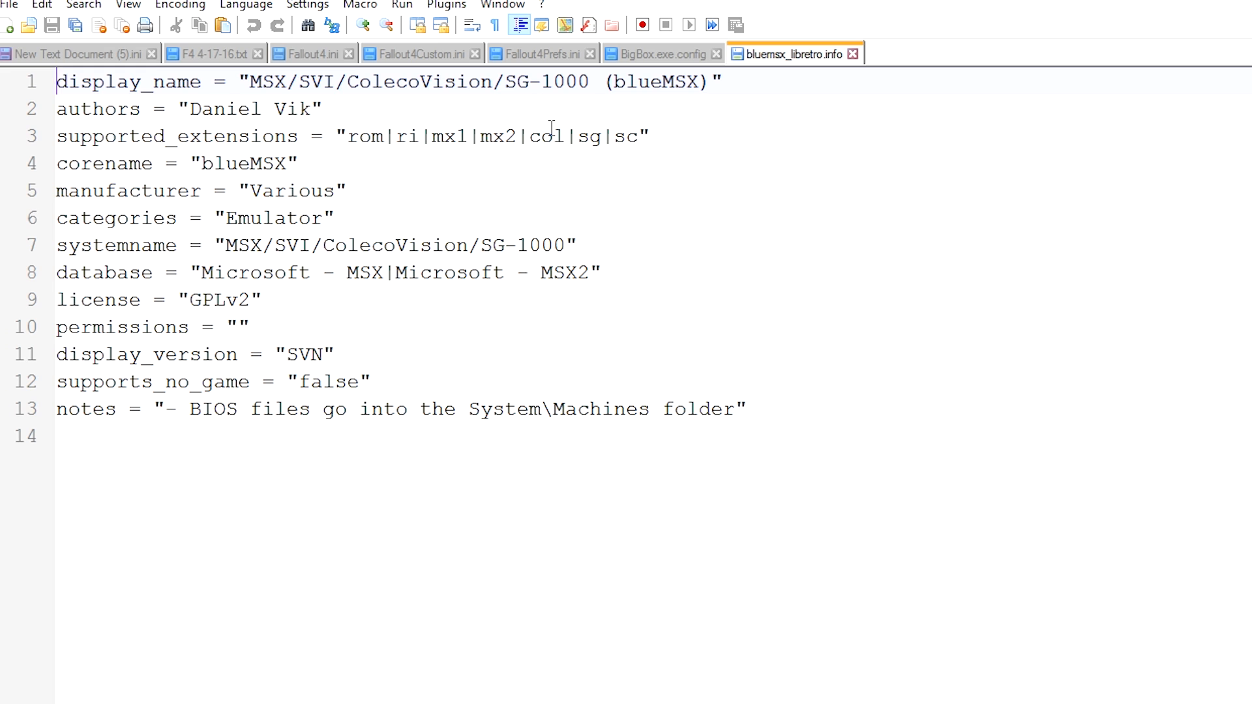
Review the supported_extensions line and the notes line about the BIOS file location in bluemsx_libretro.info.
left_click_drag(298, 137, 515, 124)
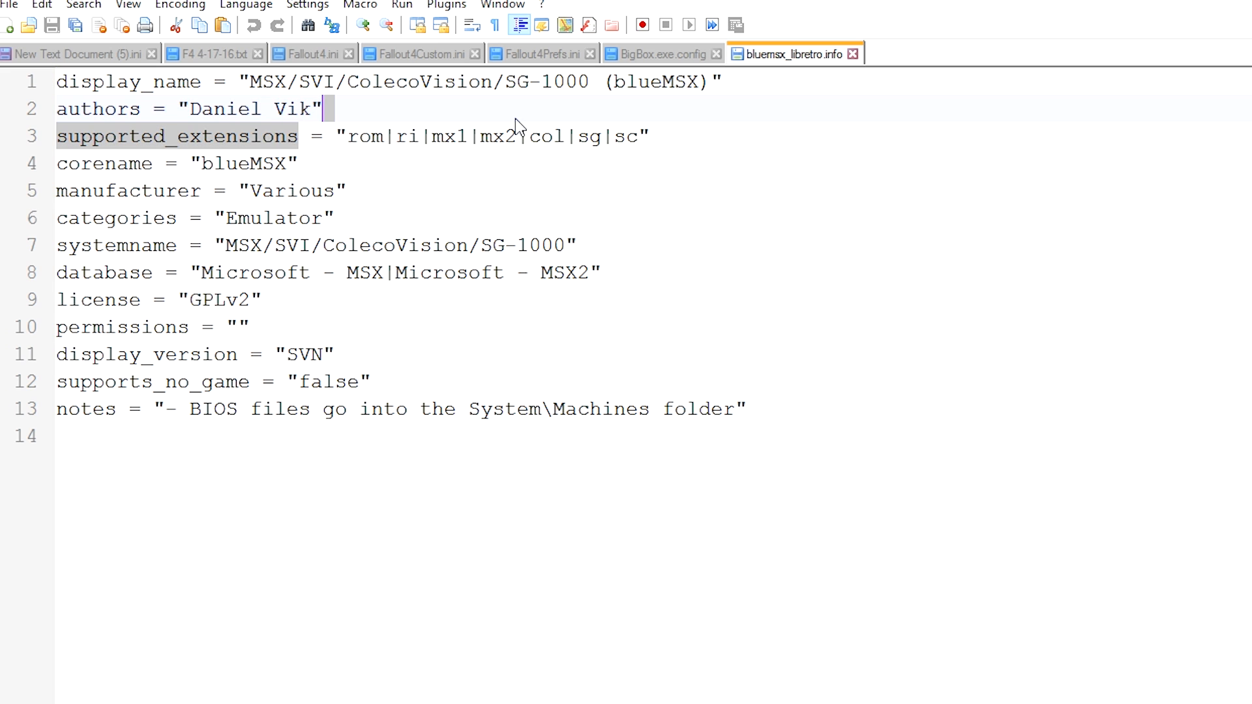
left_click(577, 136)
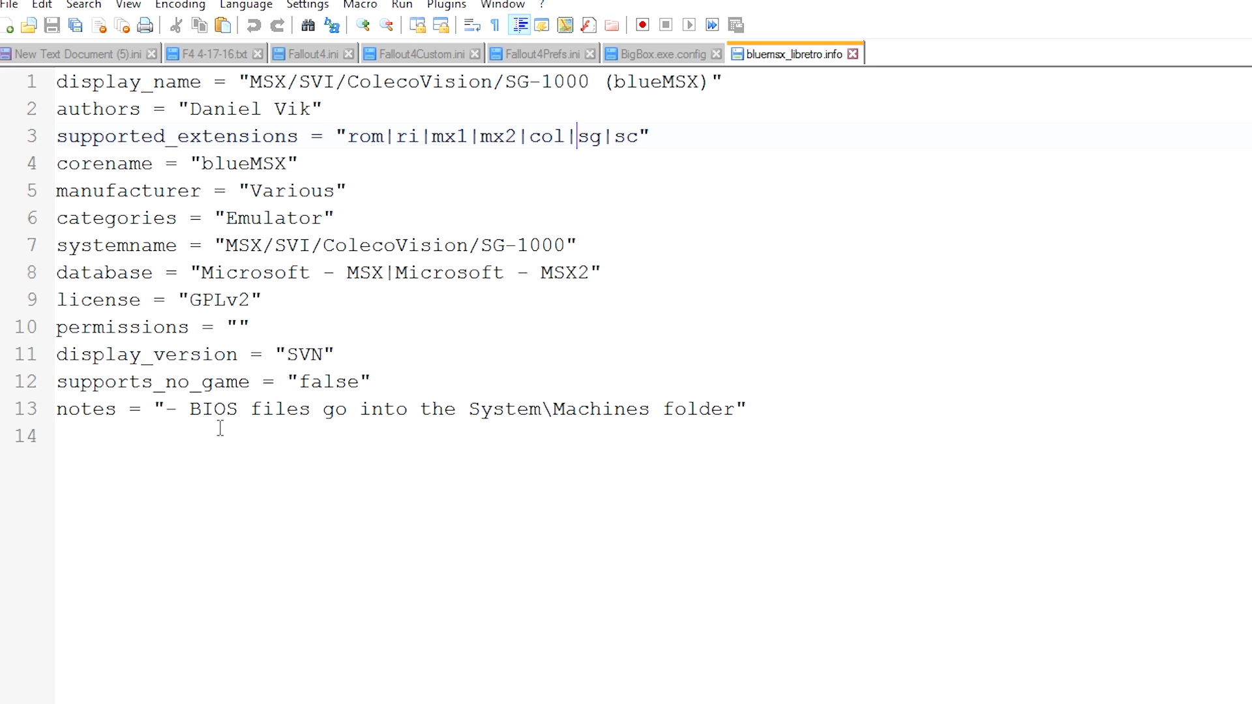
left_click_drag(192, 411, 750, 411)
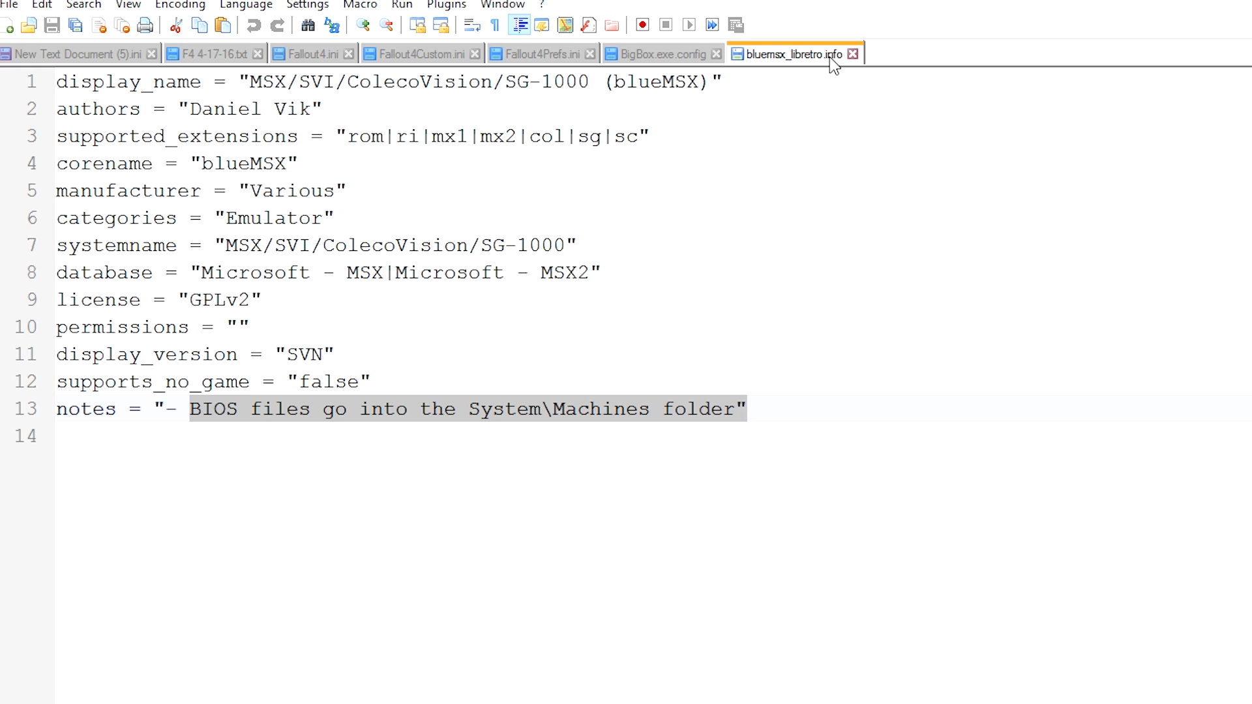
left_click(701, 166)
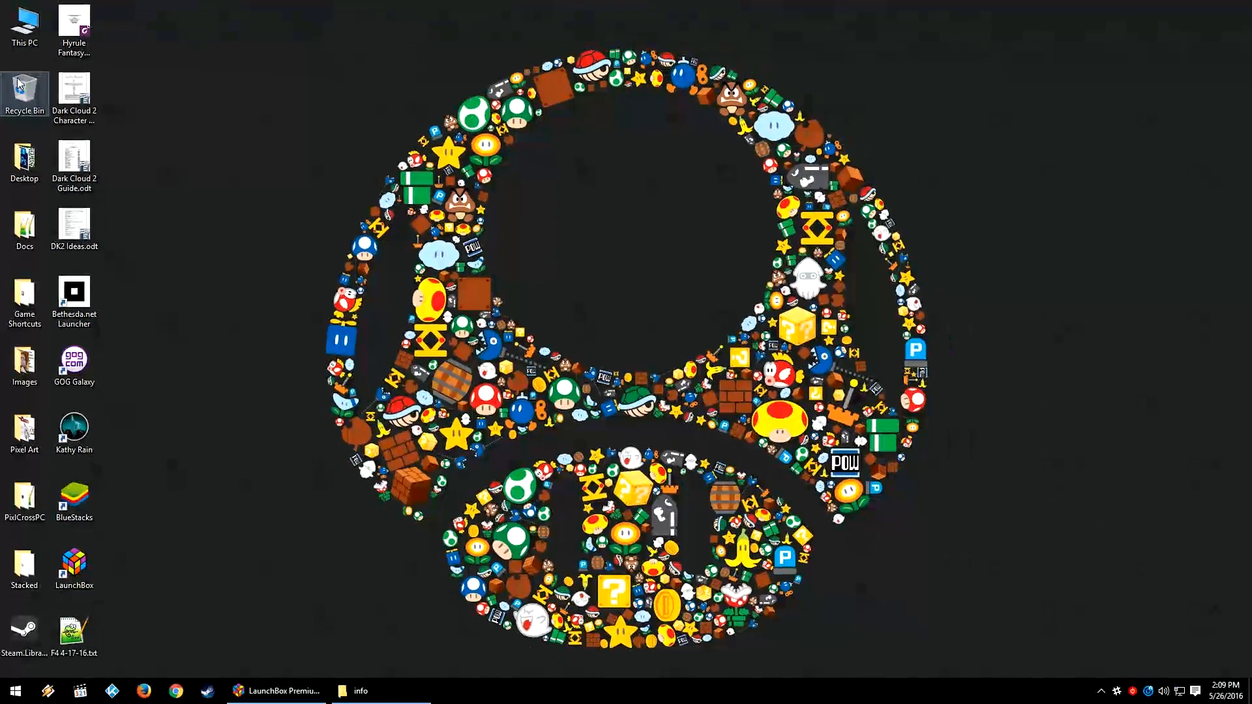
Switch to LaunchBox, launch Dragon Slayer Jr.: Romancia to test it in the blueMSX core, and close RetroArch.
left_click(320, 691)
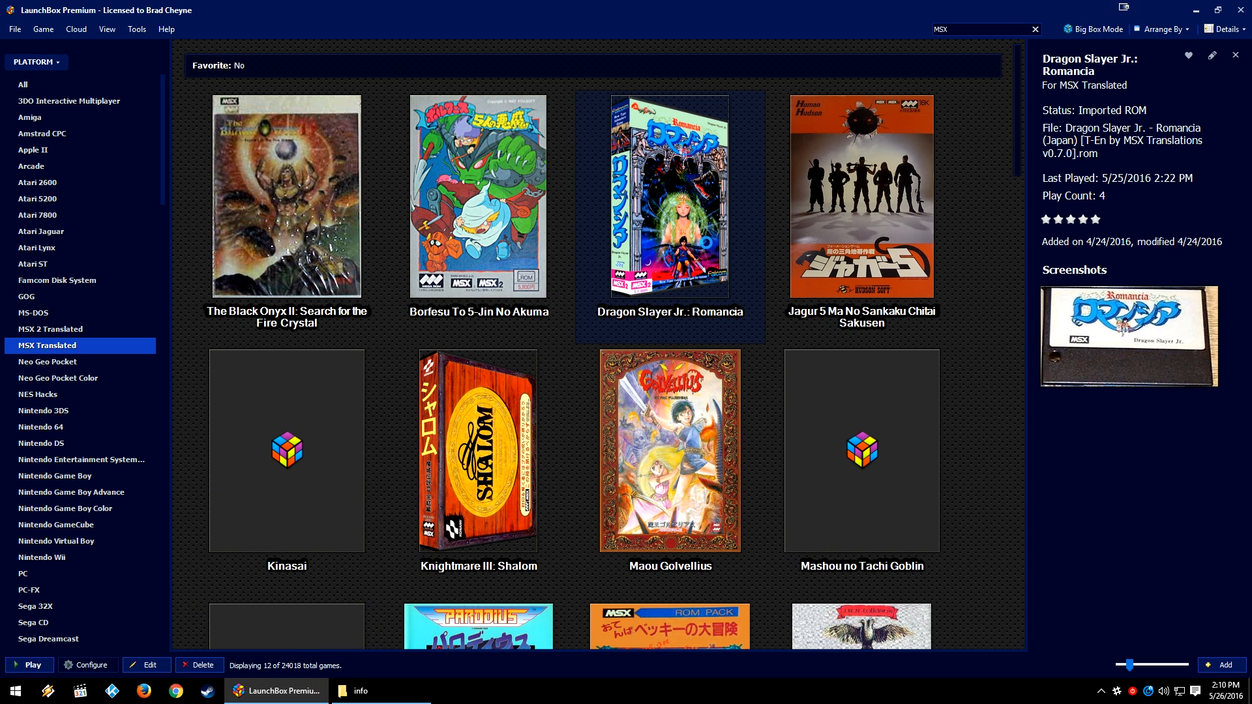
double_click(706, 248)
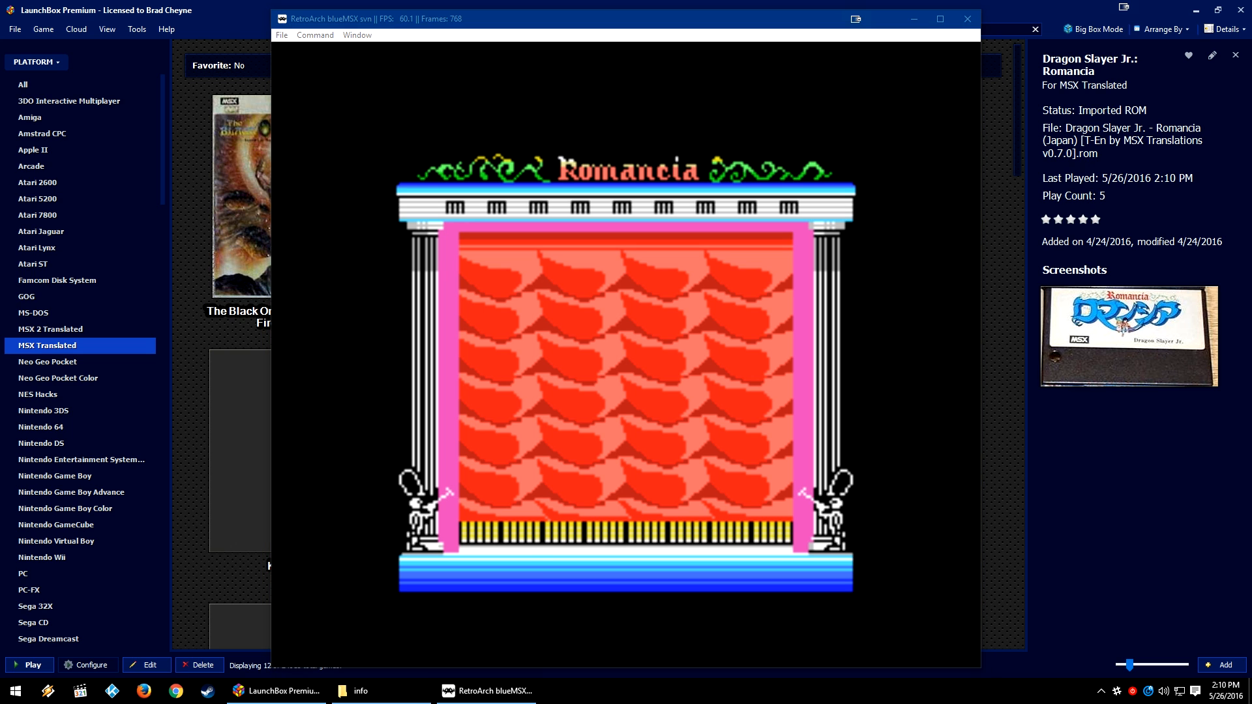
left_click(559, 111)
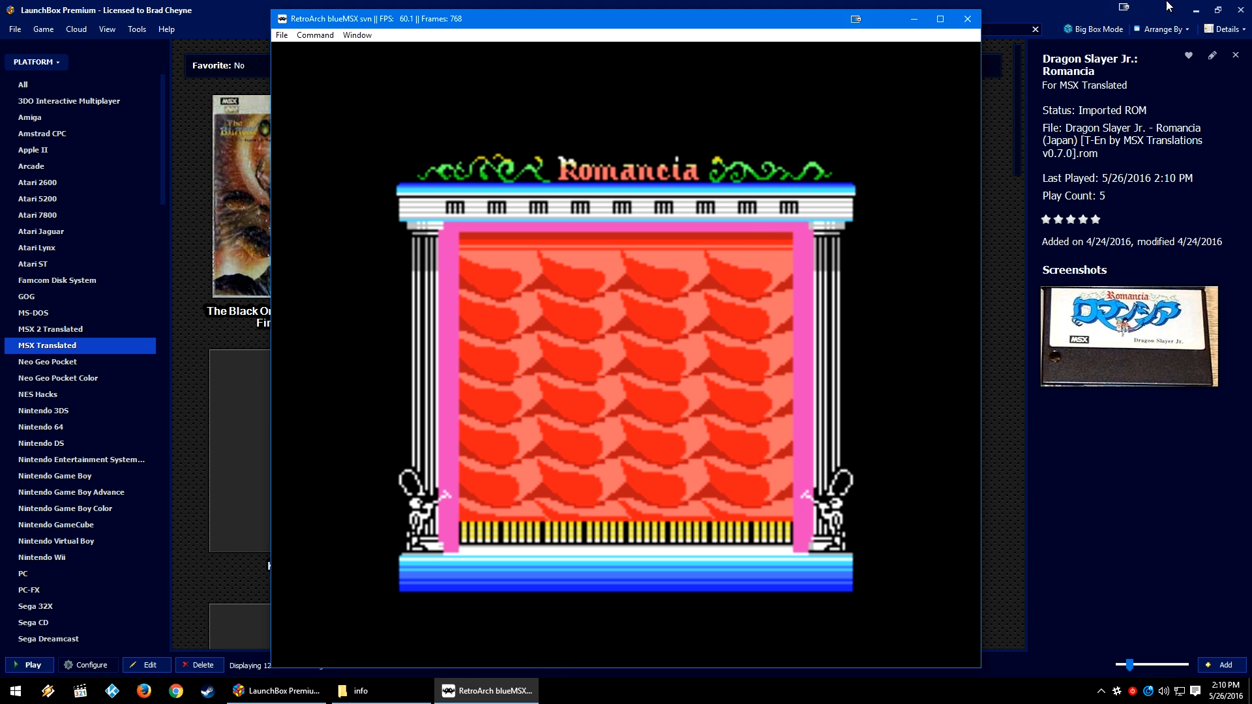
left_click(967, 20)
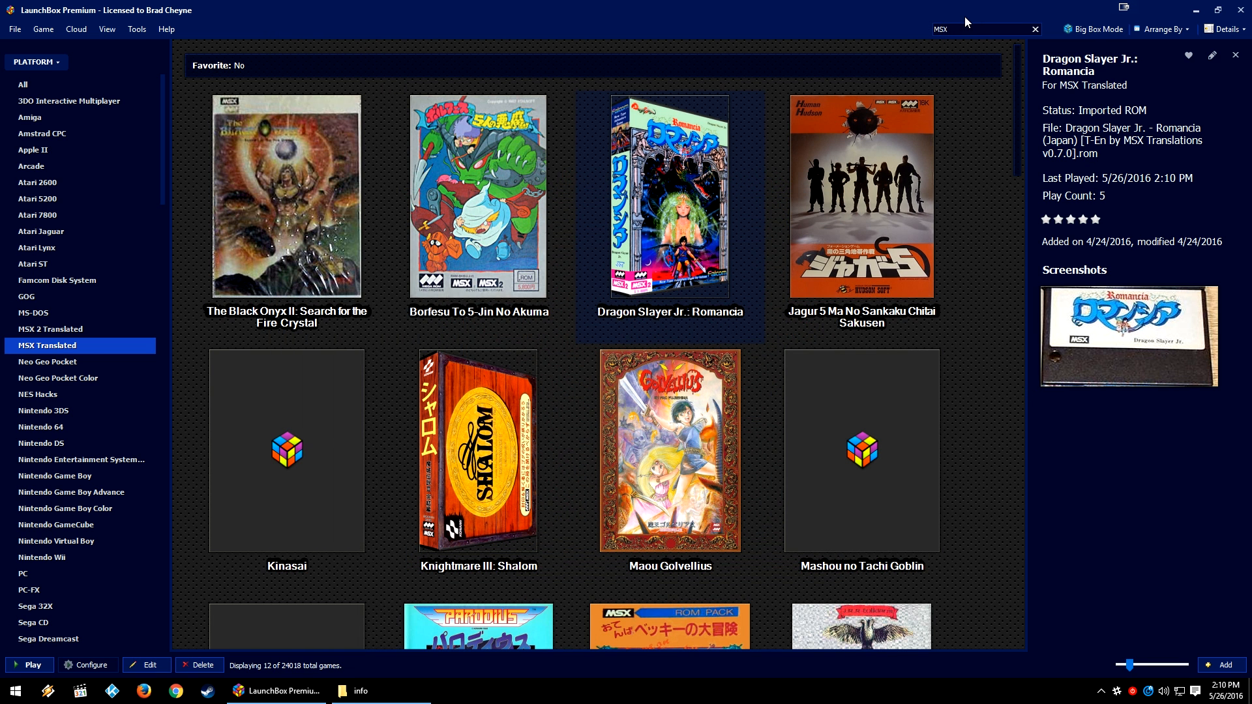